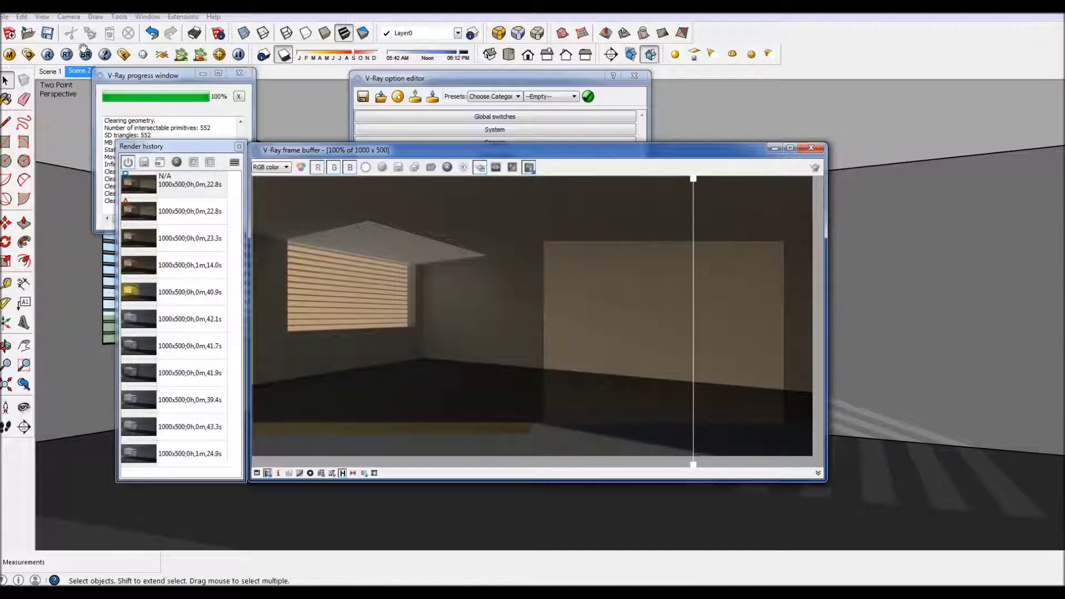
Examine the GI skylight's sun and sky texture settings, and shift the divider comparing the two renders.
left_click(28, 55)
left_click(448, 178)
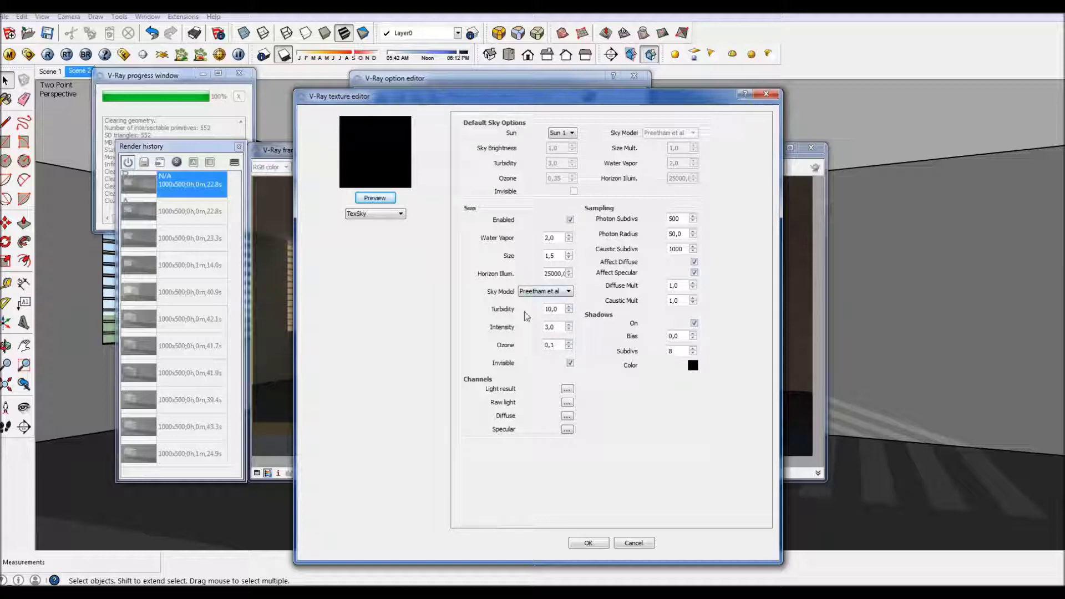
left_click_drag(506, 106, 318, 157)
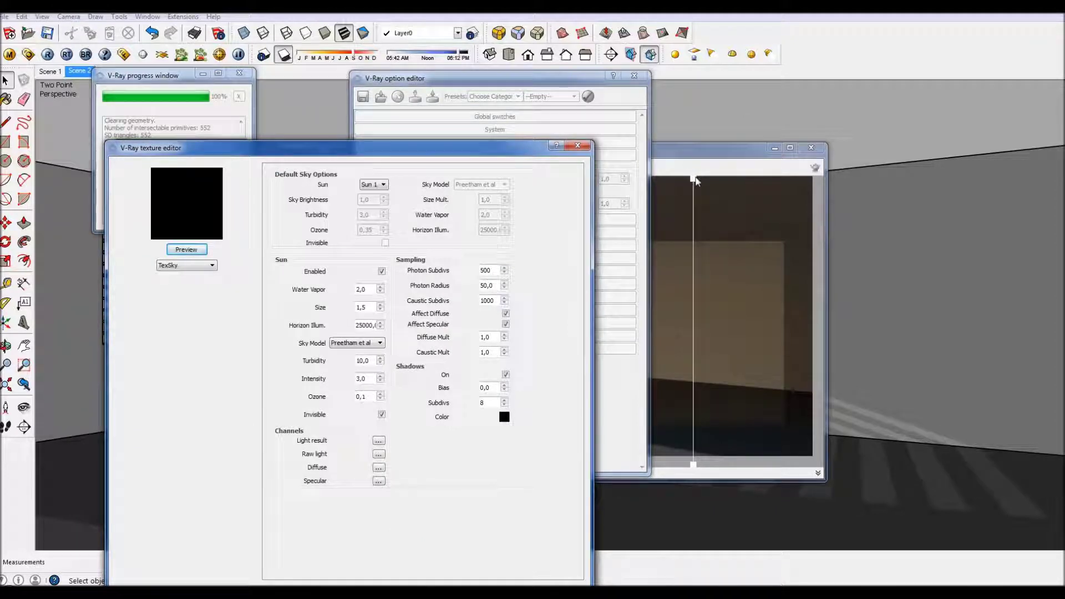
left_click(578, 144)
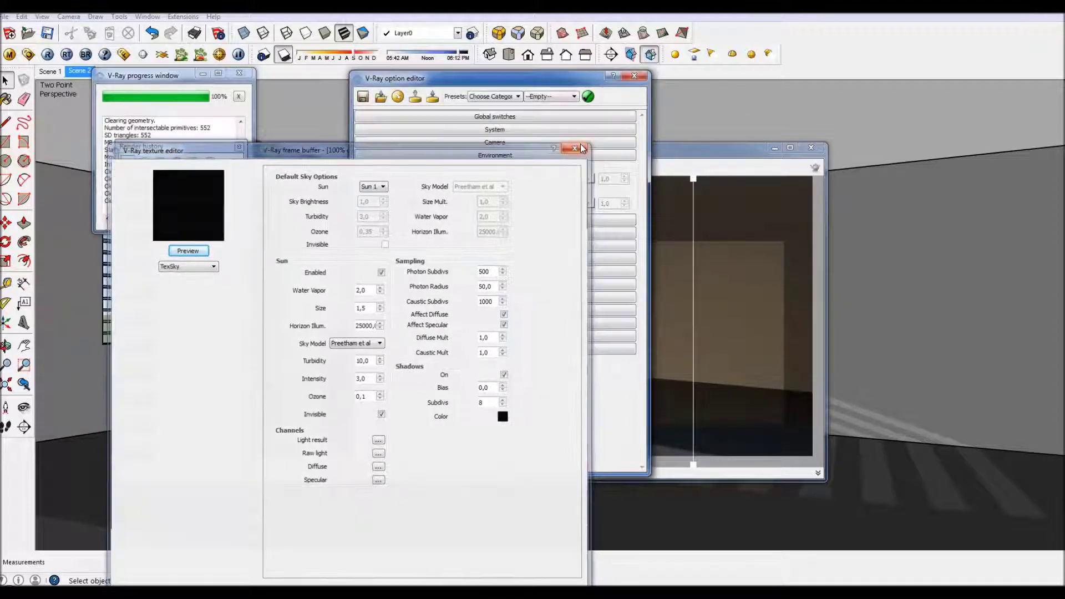
left_click(692, 188)
left_click_drag(692, 189, 631, 236)
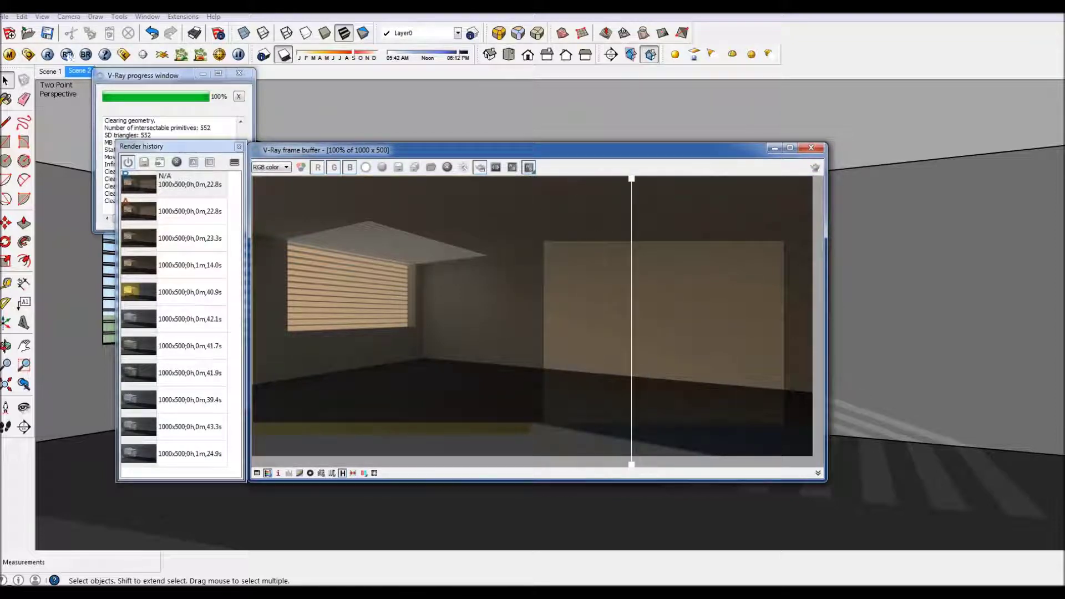
Set the sun's Ozone to 0,35 in the GI skylight texture, keeping Invisible enabled.
left_click(29, 54)
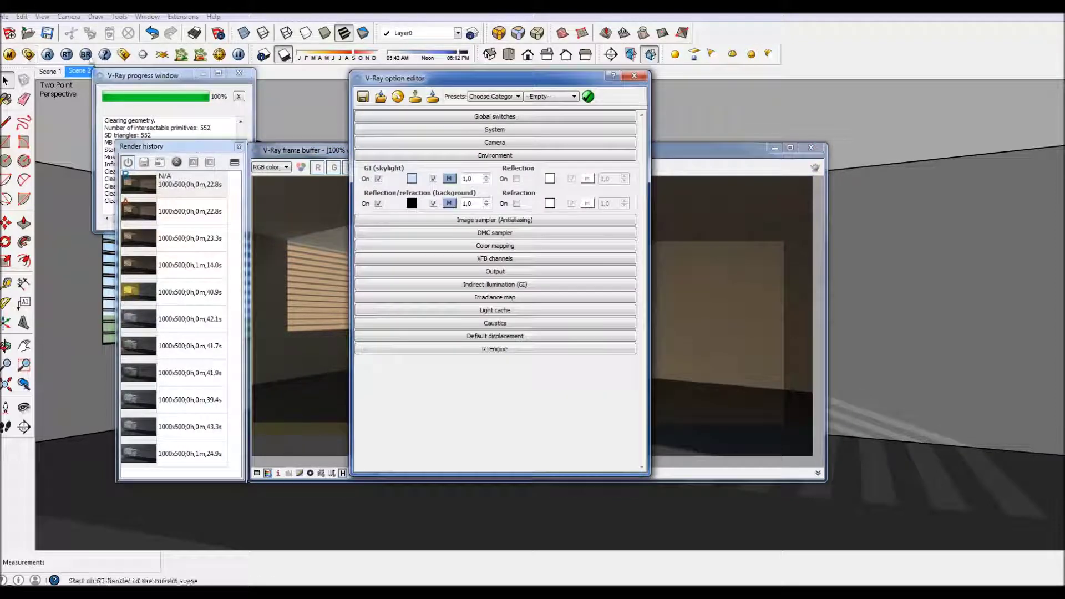
left_click(449, 179)
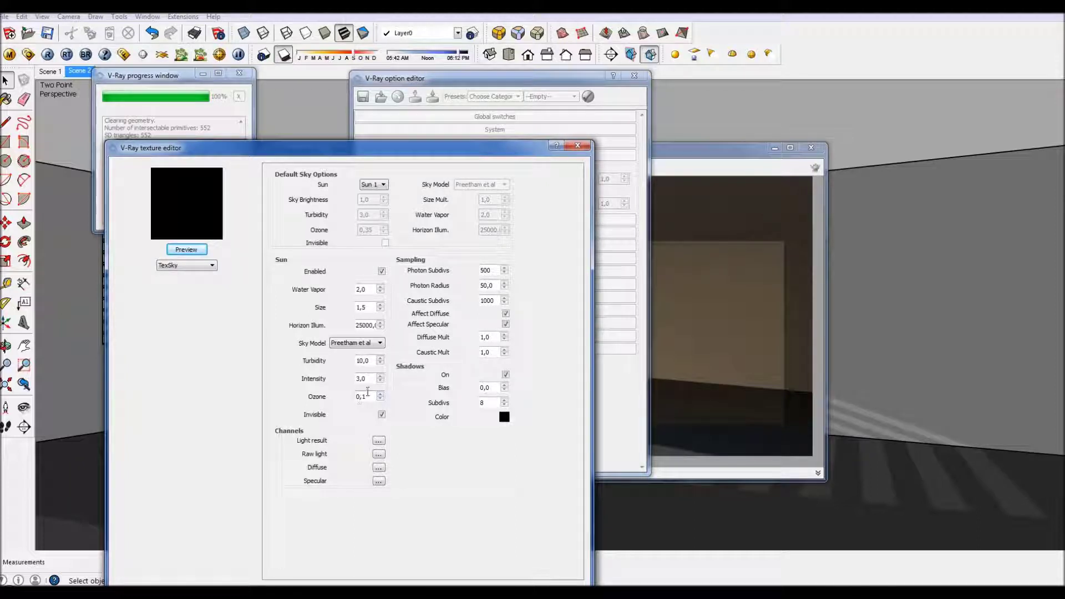
left_click(365, 396)
left_click_drag(409, 148, 579, 75)
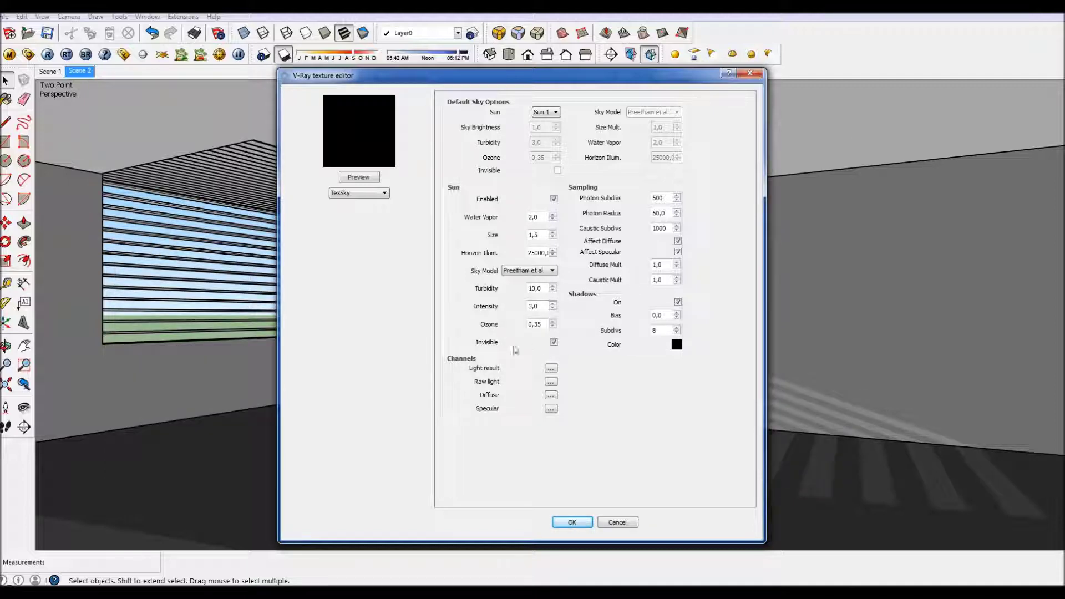
left_click(553, 343)
left_click(554, 342)
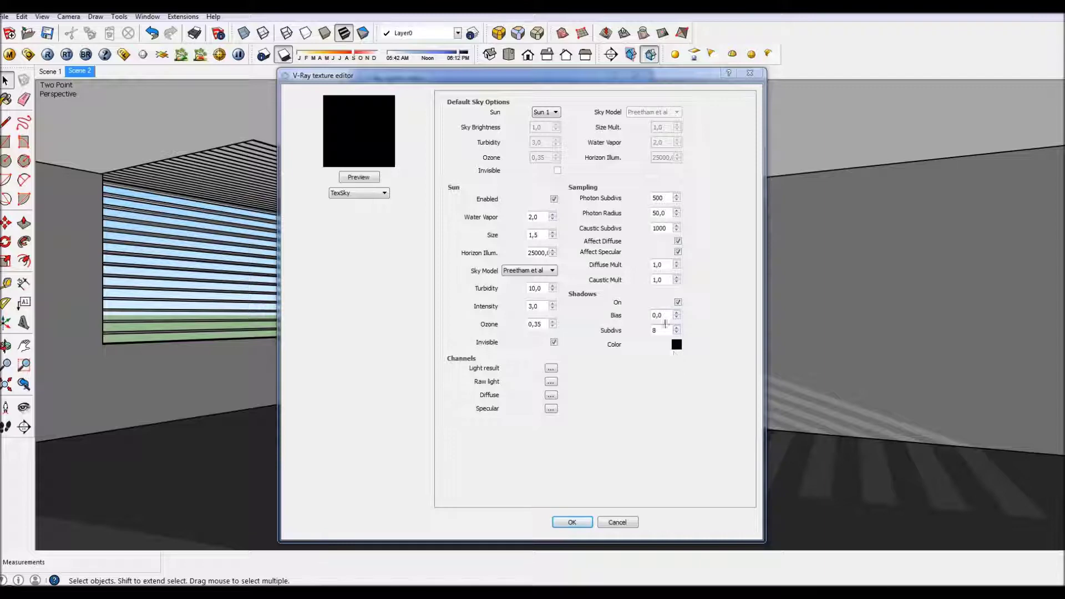
mouse_move(667, 315)
left_click(575, 527)
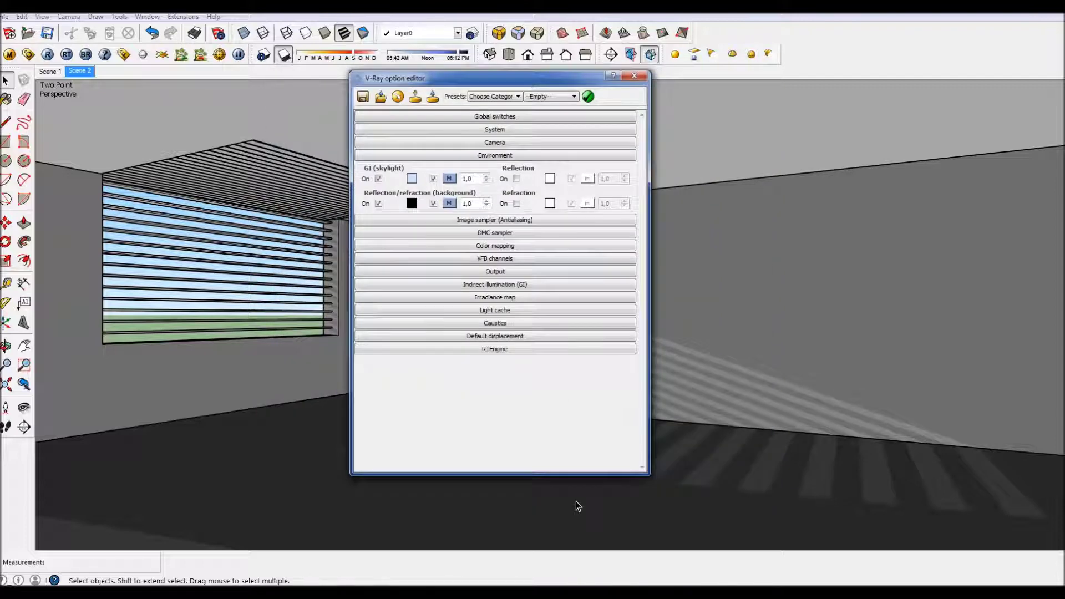
Replace the reflection/refraction background's sky texture with a TexBitmap using AULA_15_CÉU_01.jpg, and preview it.
left_click(450, 204)
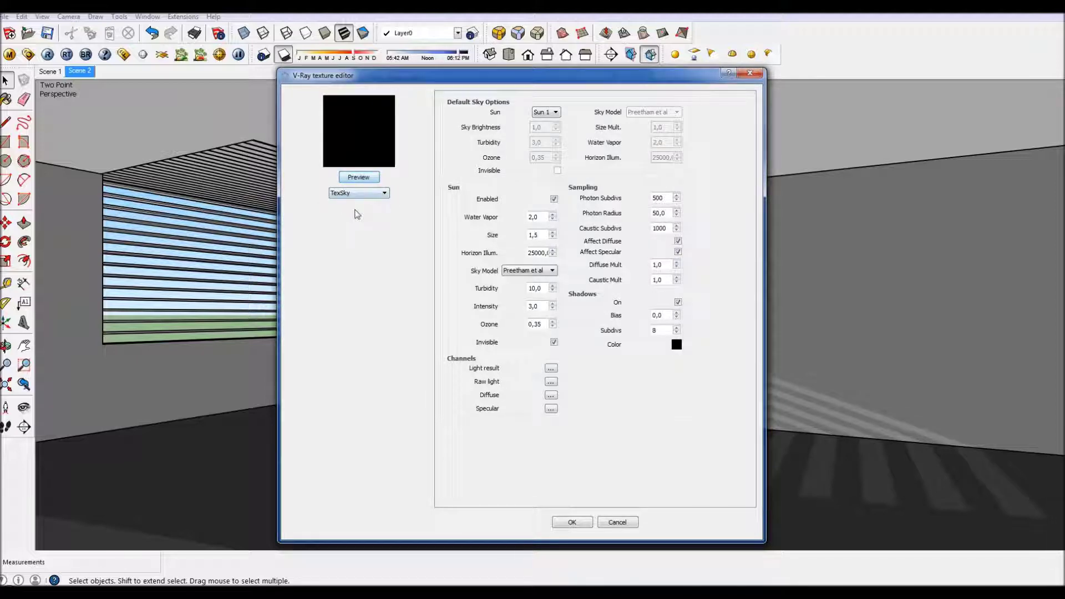
left_click(385, 196)
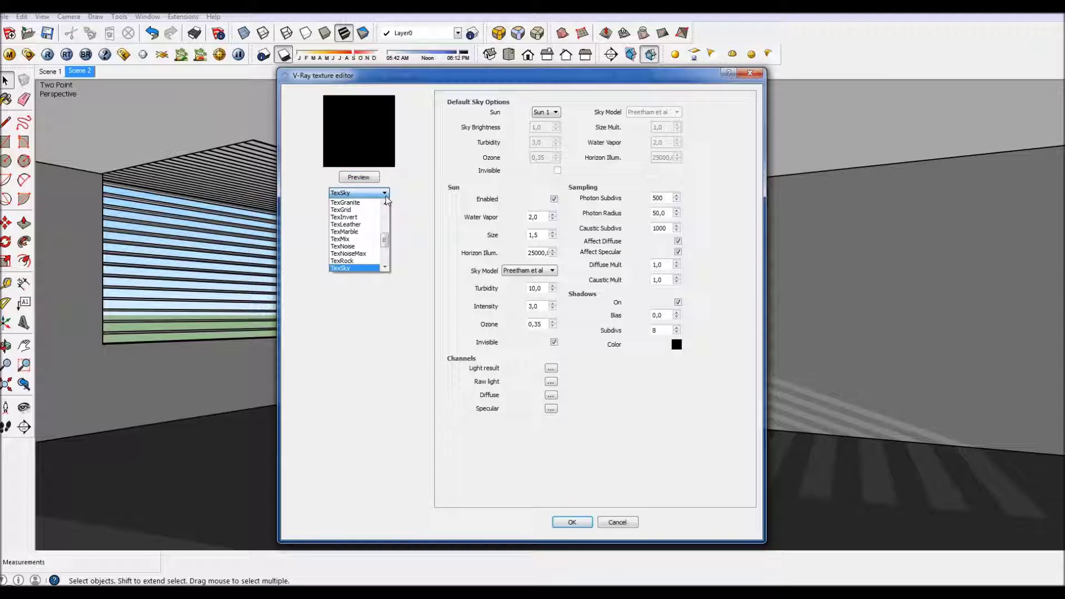
left_click_drag(387, 244, 390, 219)
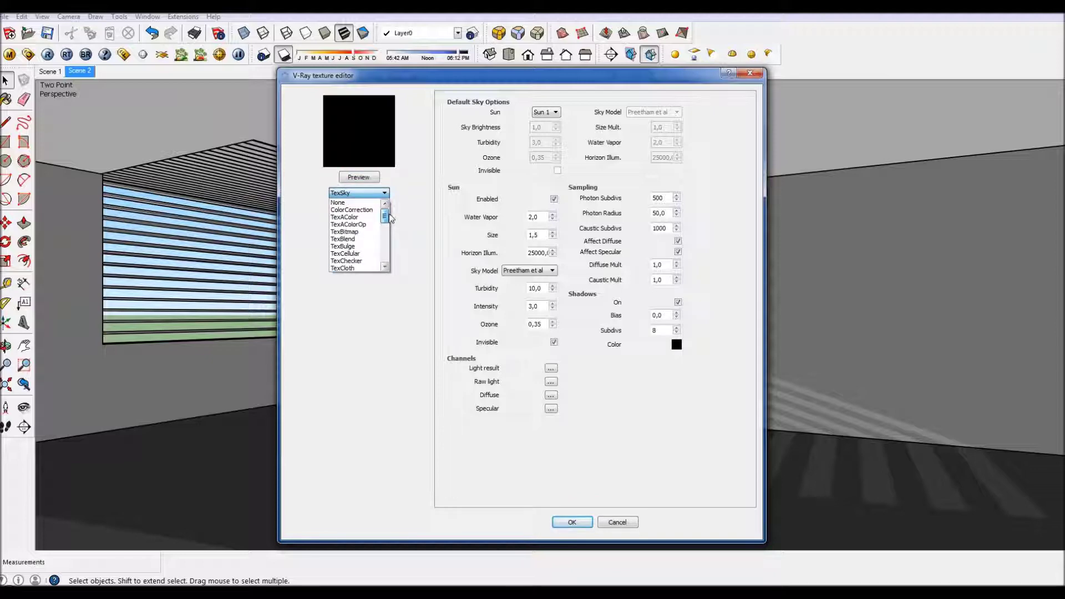
left_click(355, 231)
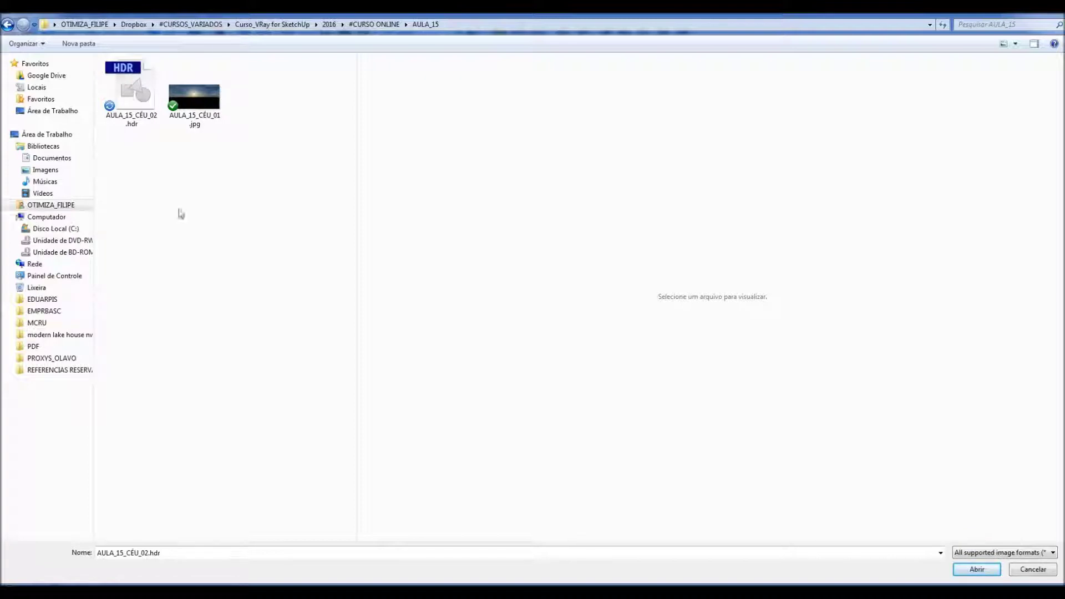
left_click(133, 96)
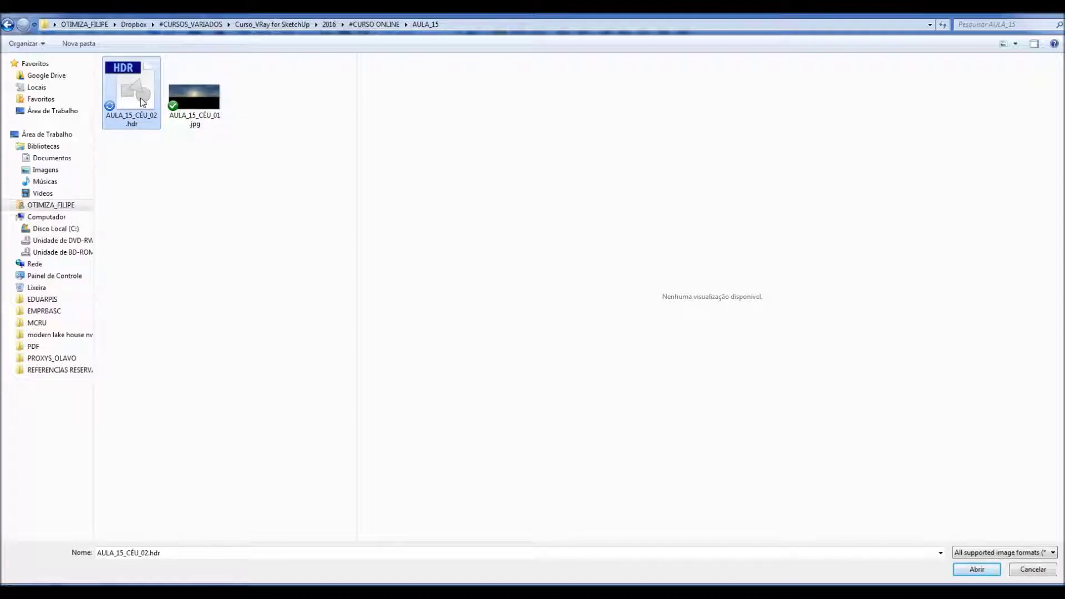
left_click(203, 107)
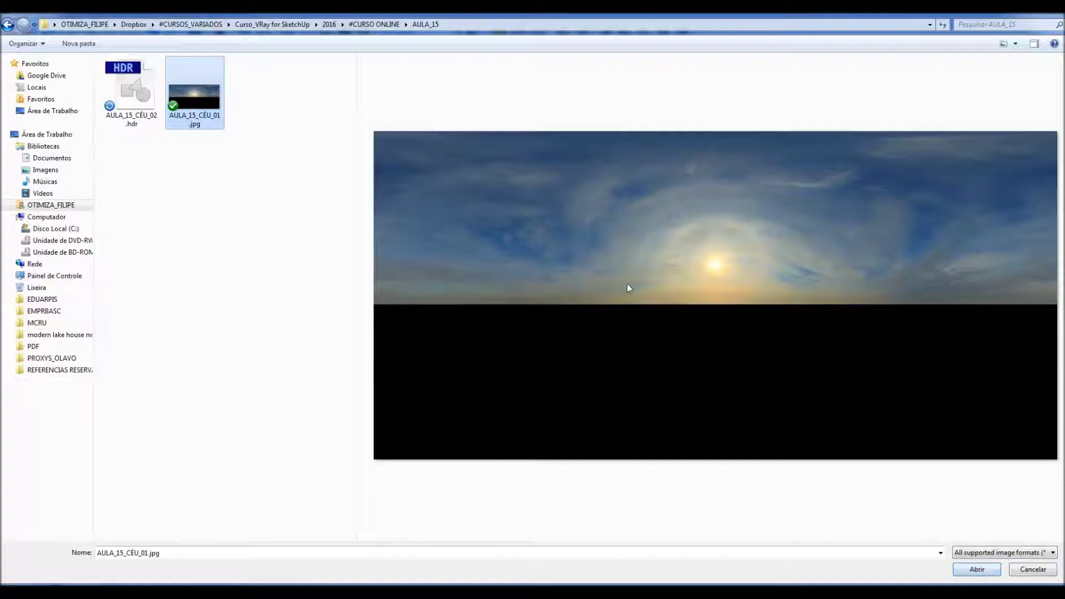
left_click(976, 569)
left_click(360, 178)
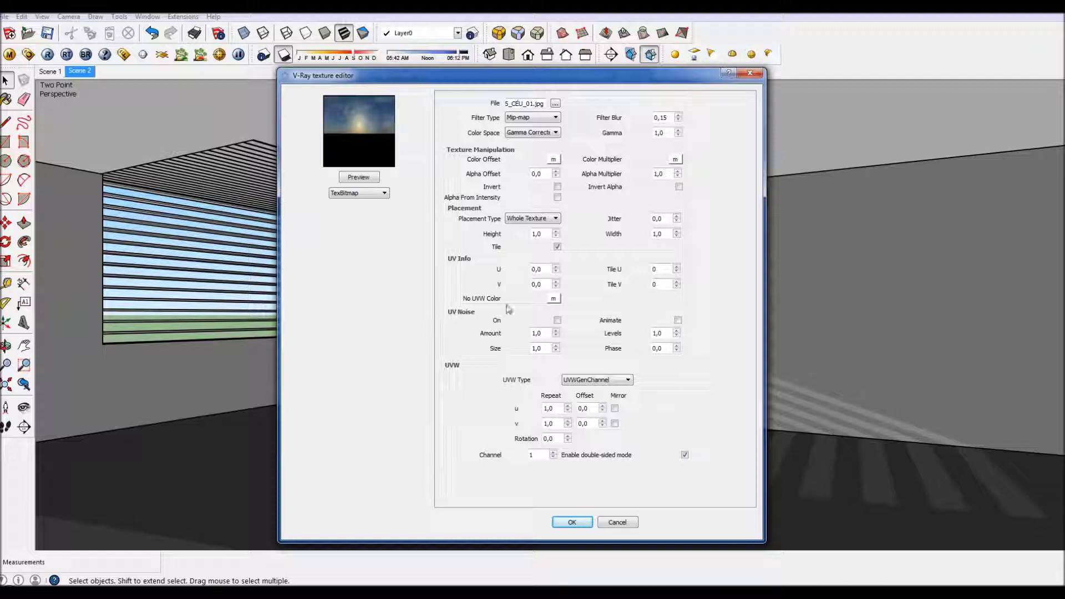
Map the background bitmap with UVWGenEnvironment in Spherical mode and set its horizontal rotation to 90.
left_click(619, 382)
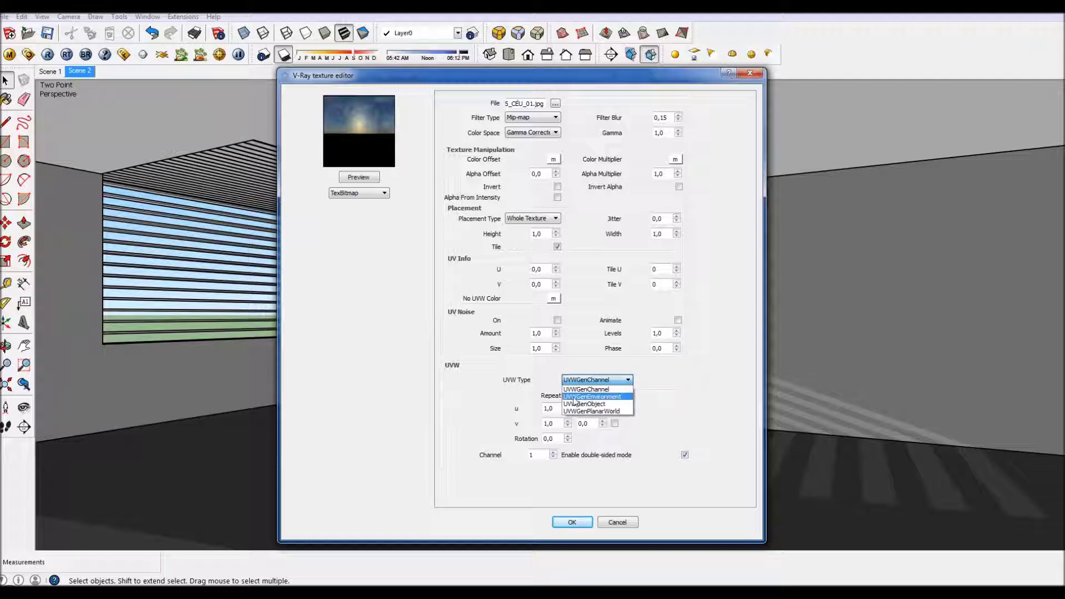
left_click(619, 397)
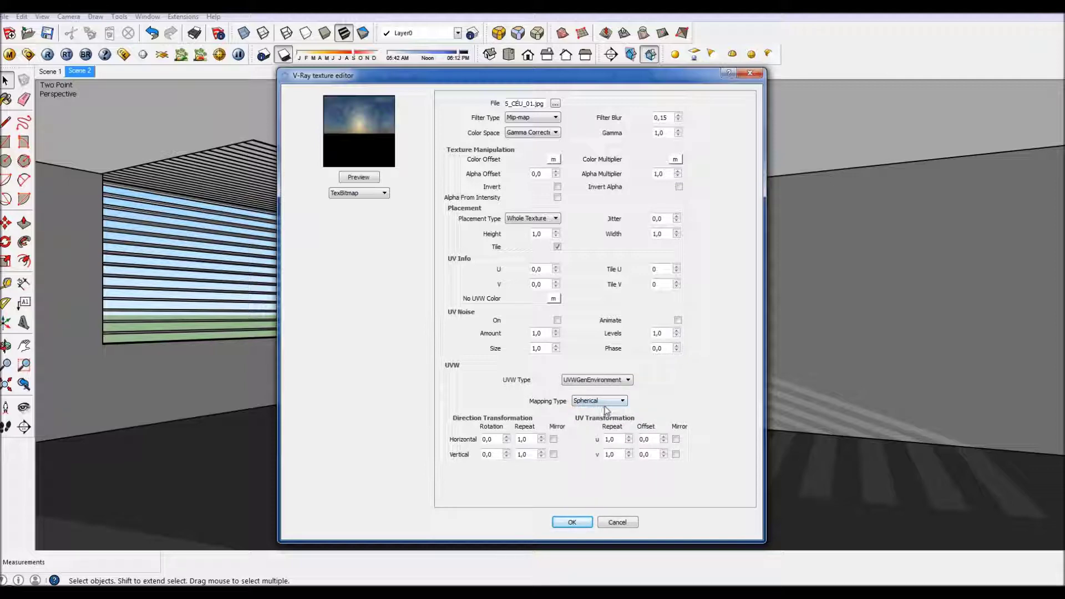
left_click(360, 176)
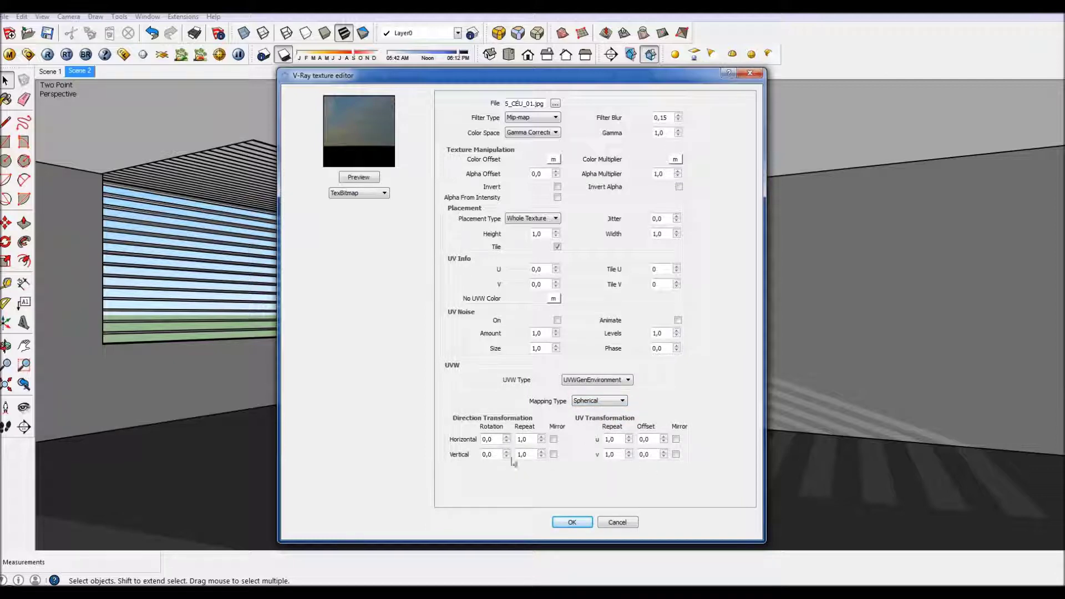
left_click_drag(494, 440, 480, 447)
type("90")
left_click(365, 179)
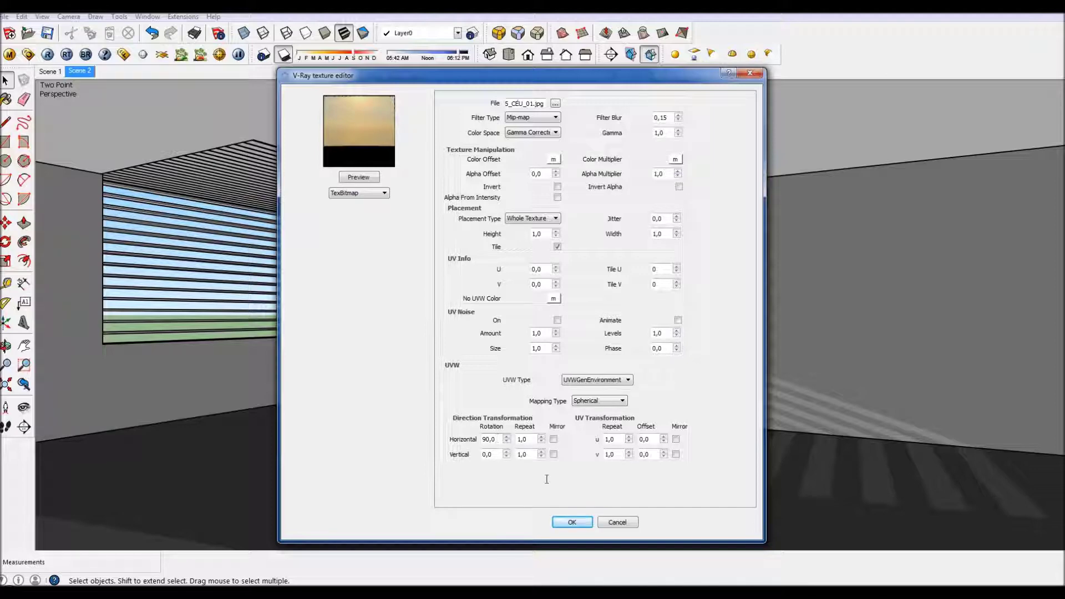
left_click(572, 523)
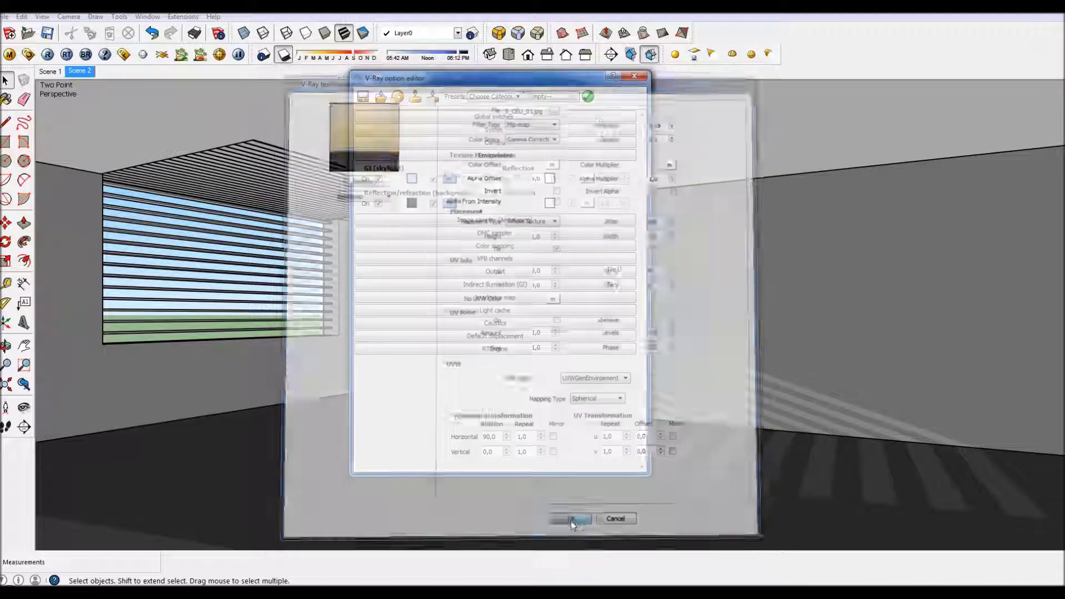
Render the full frame without the old region, and outline a new render region around the blinds window.
left_click(123, 55)
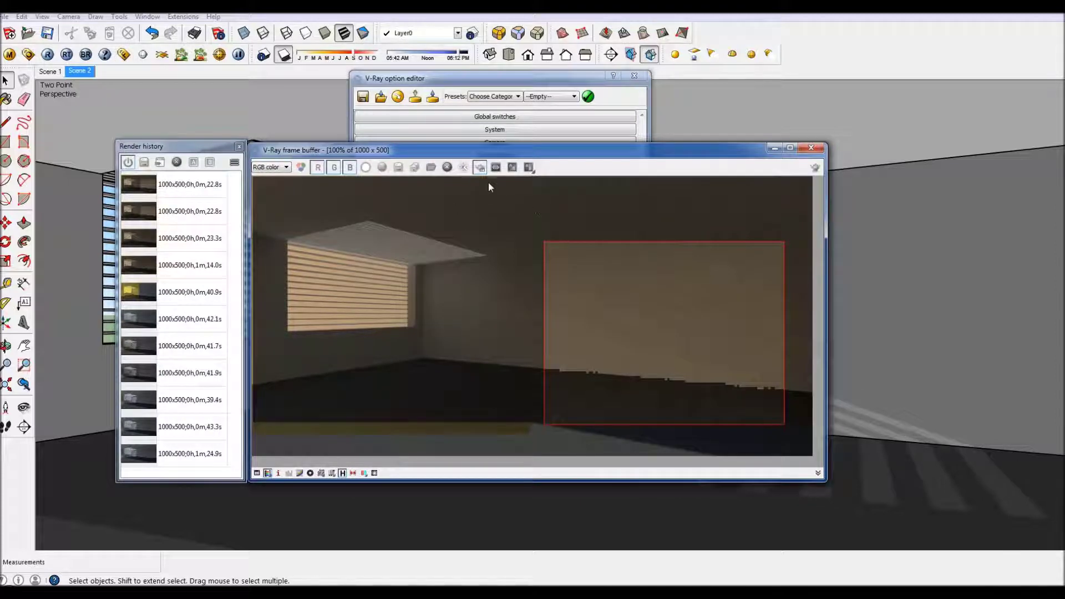
left_click(480, 168)
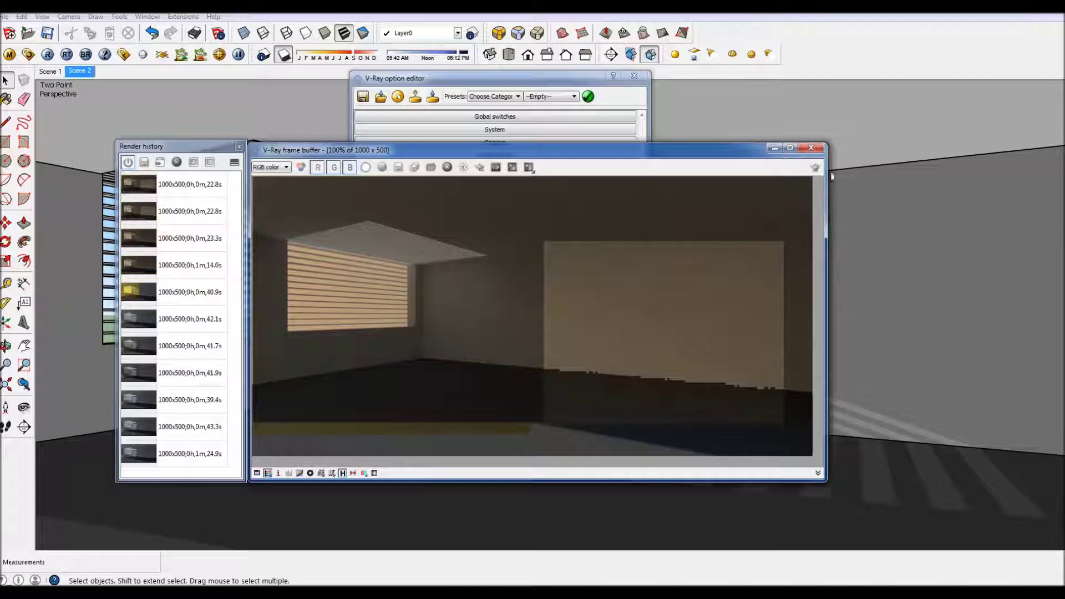
left_click(814, 166)
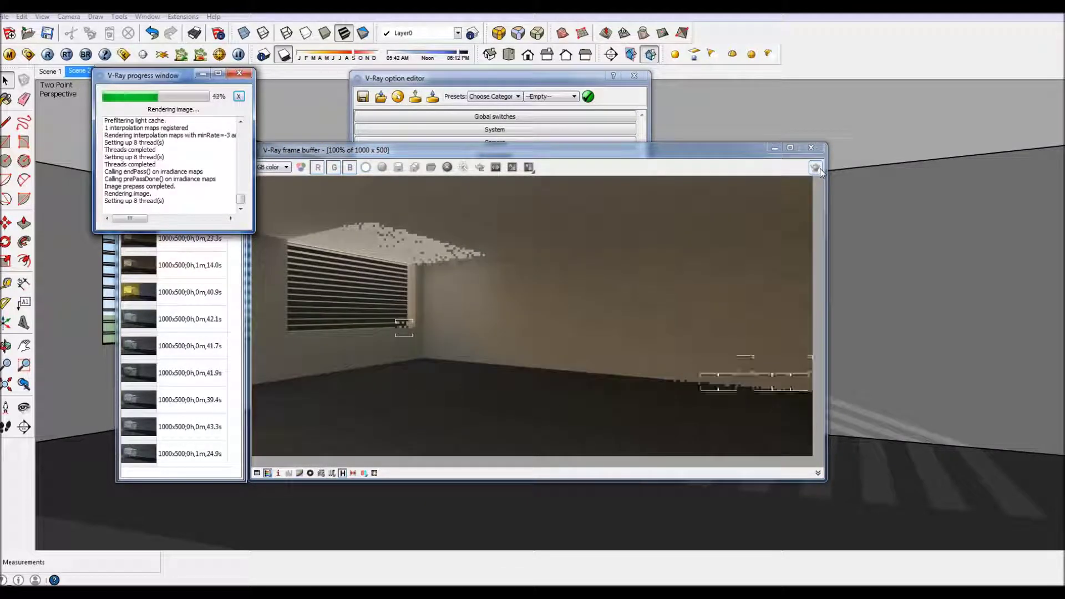
left_click(239, 73)
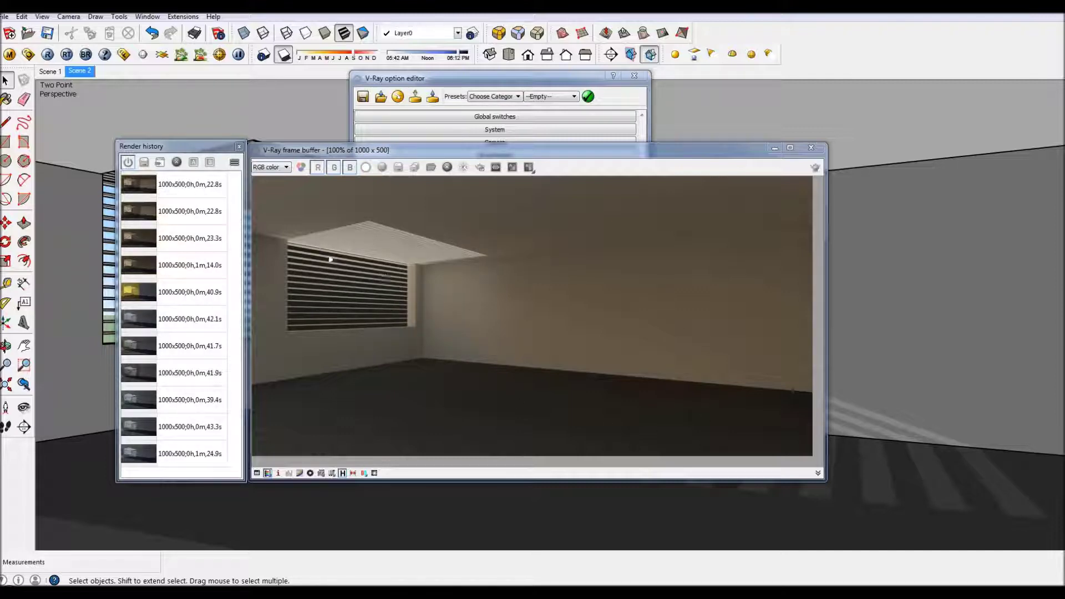
left_click(479, 167)
left_click_drag(276, 198, 475, 365)
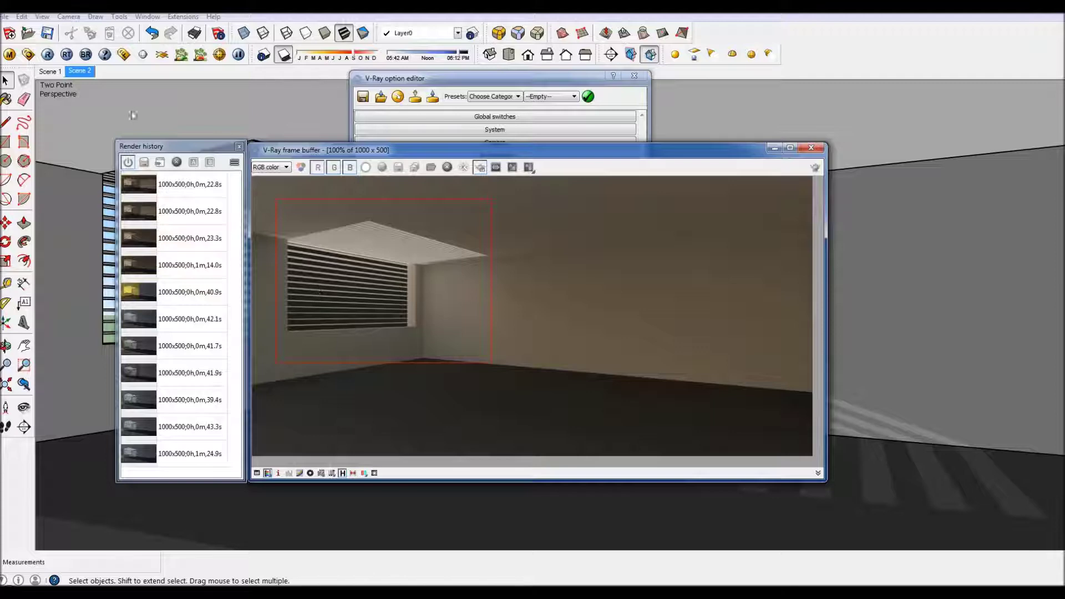
Set the reflection/refraction background multiplier to 5 and render the region around the window.
left_click(28, 55)
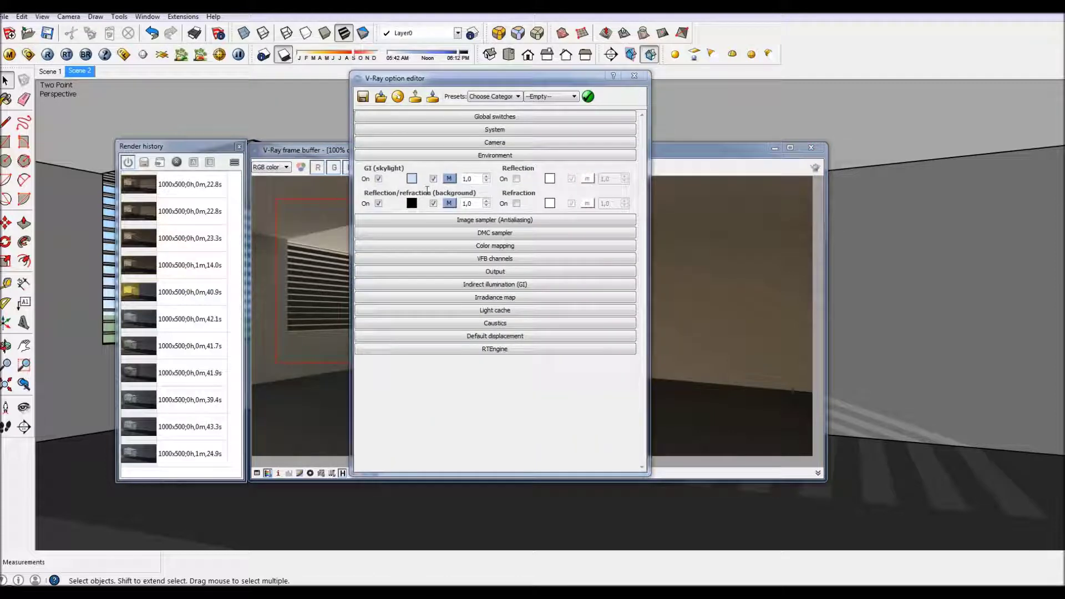
left_click(449, 203)
left_click(358, 177)
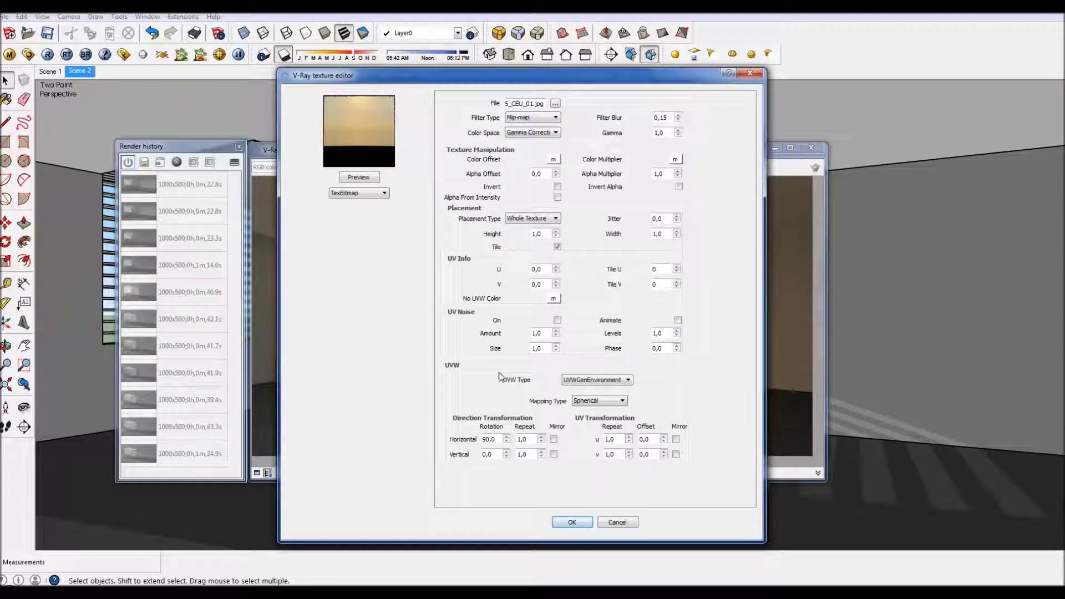
left_click(571, 522)
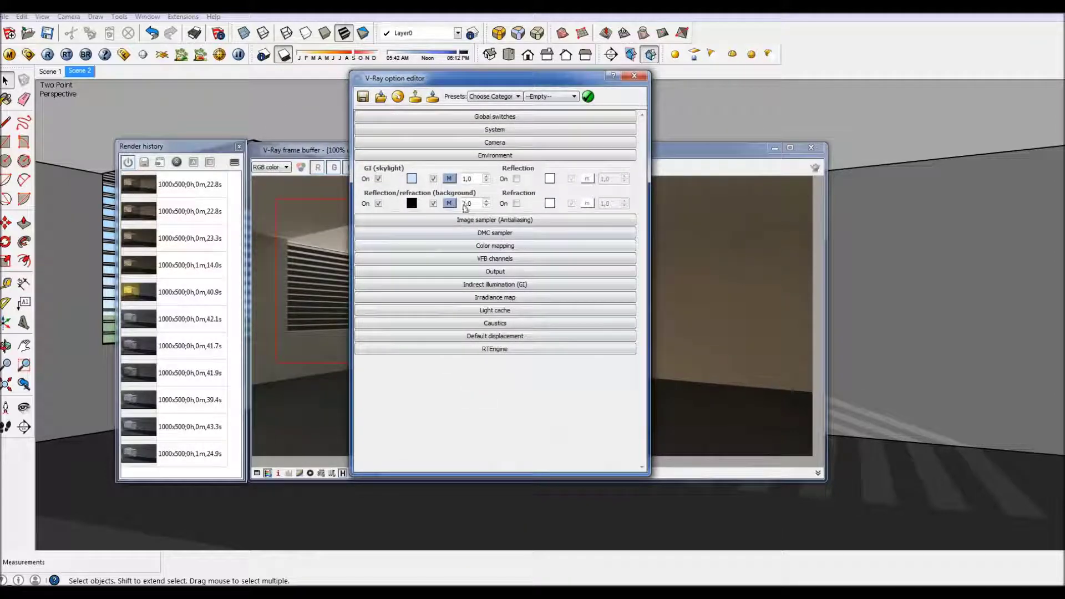
left_click_drag(474, 203, 459, 204)
type("5")
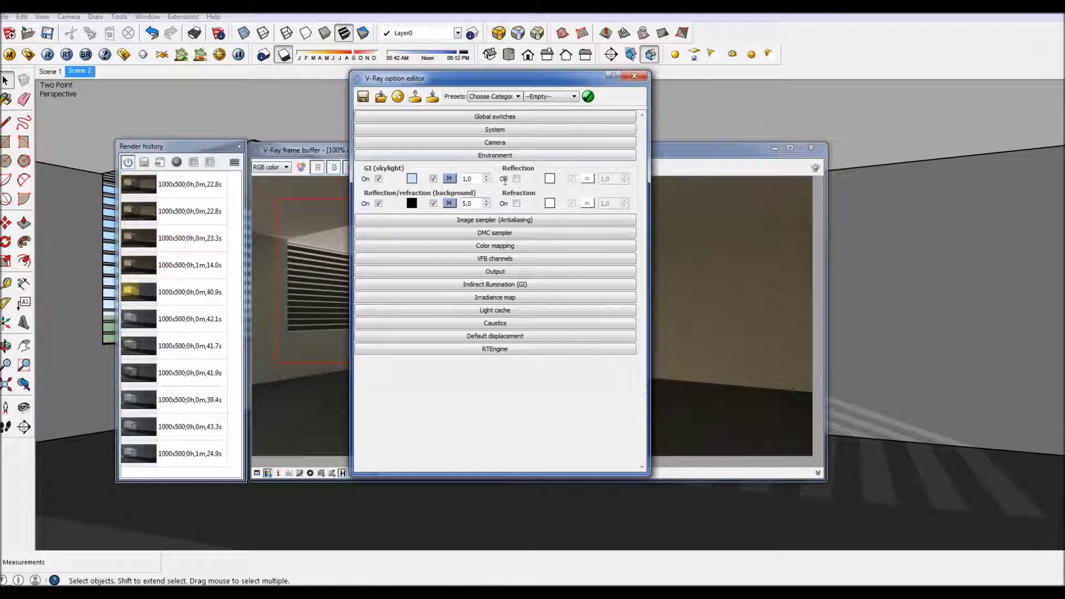
left_click(633, 76)
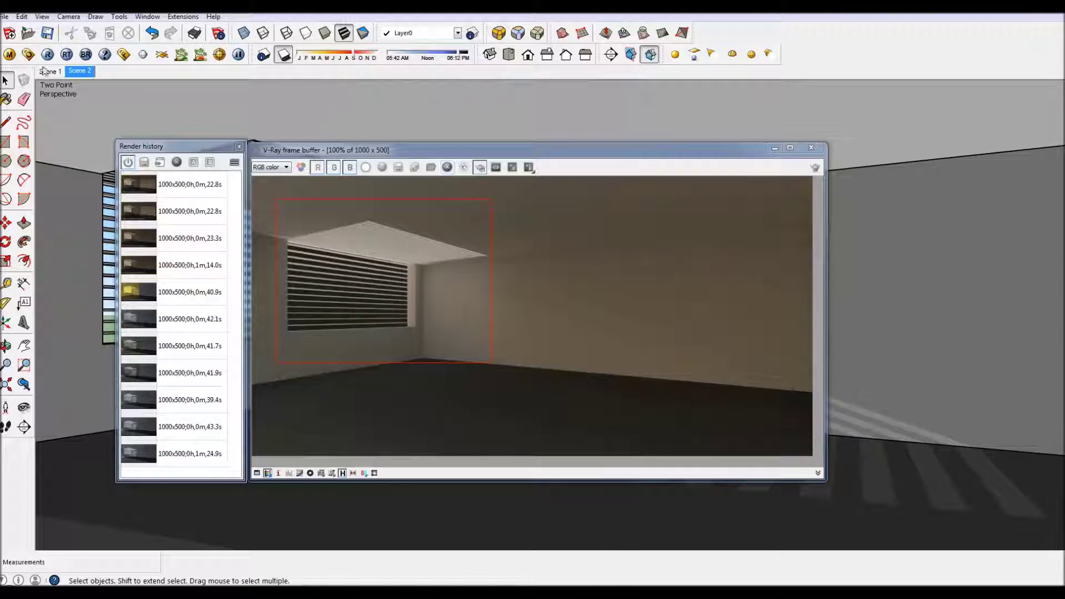
left_click(48, 54)
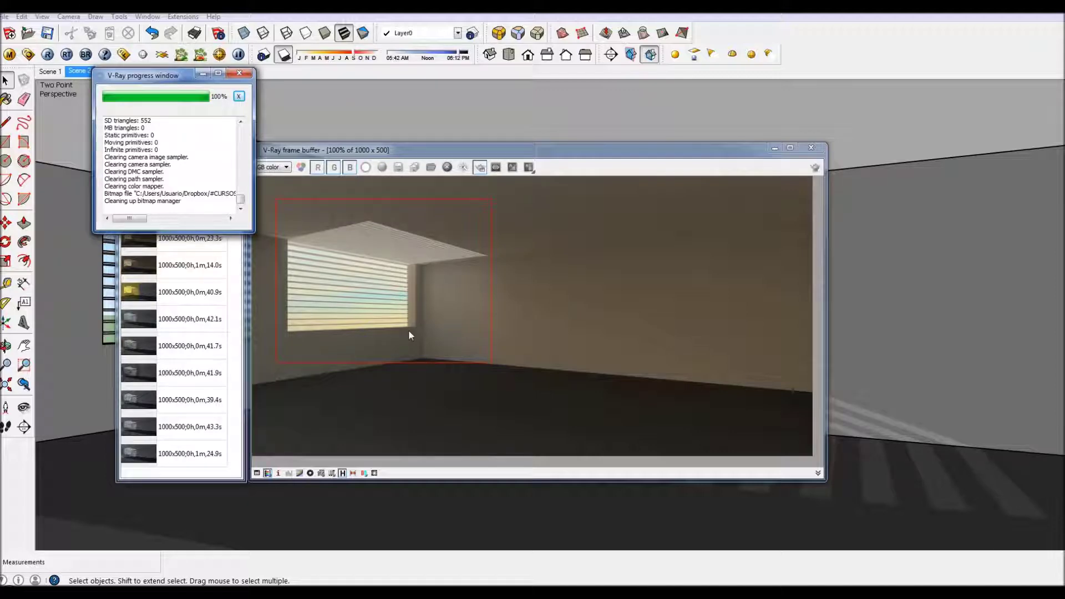
left_click(239, 73)
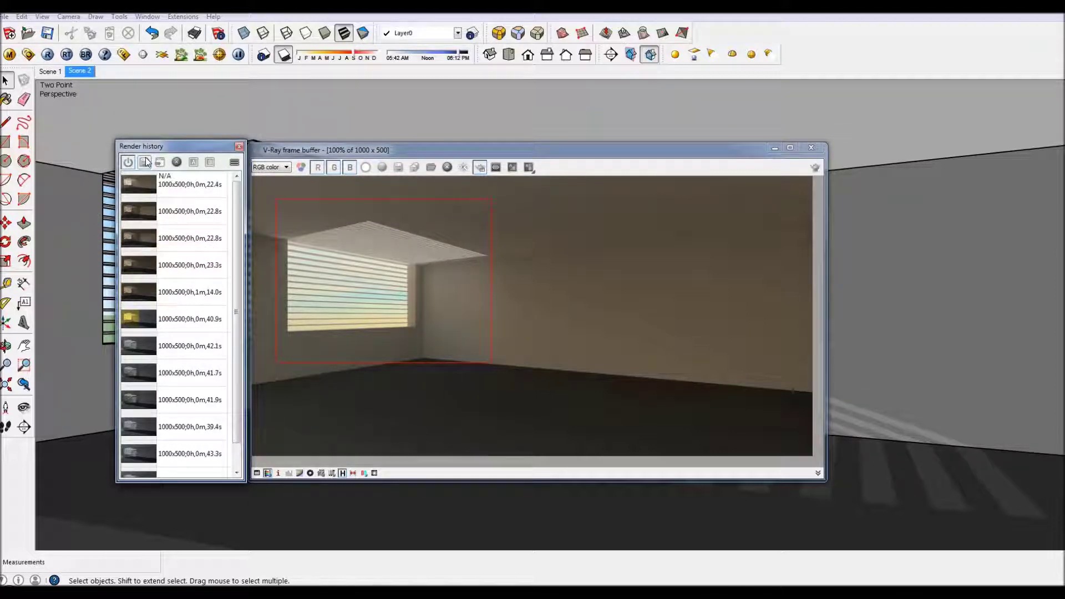
Set the background bitmap's horizontal rotation to 180, preview the texture, and accept the change.
left_click(28, 53)
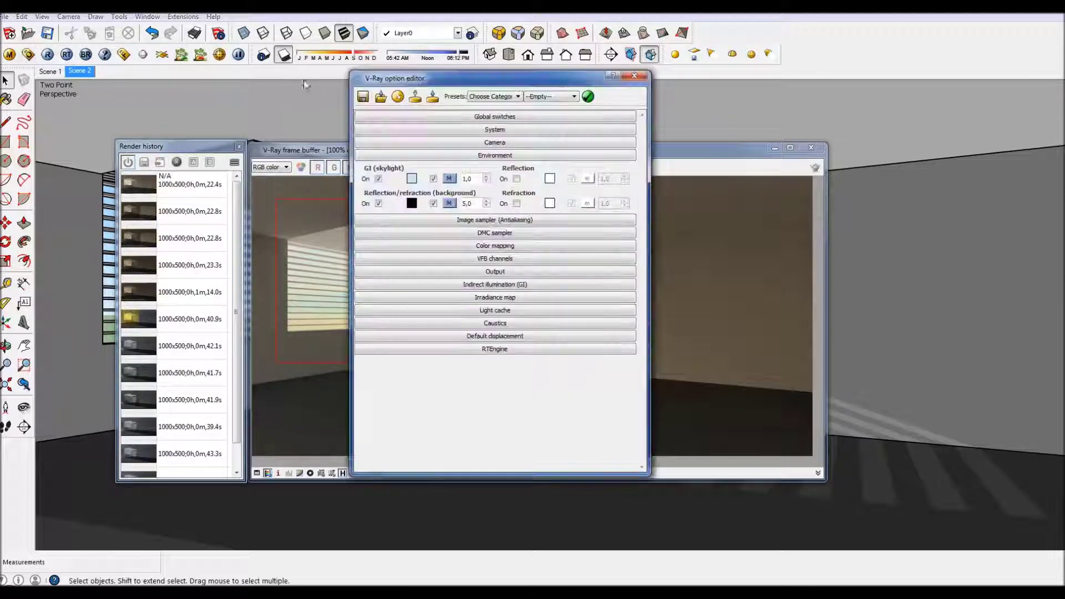
left_click(453, 205)
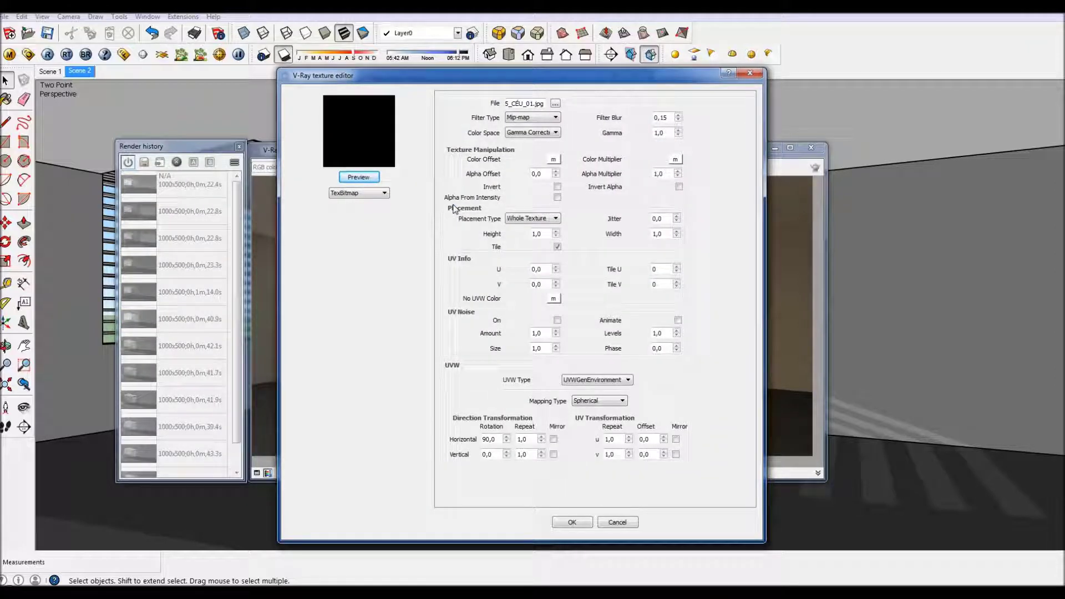
left_click(364, 178)
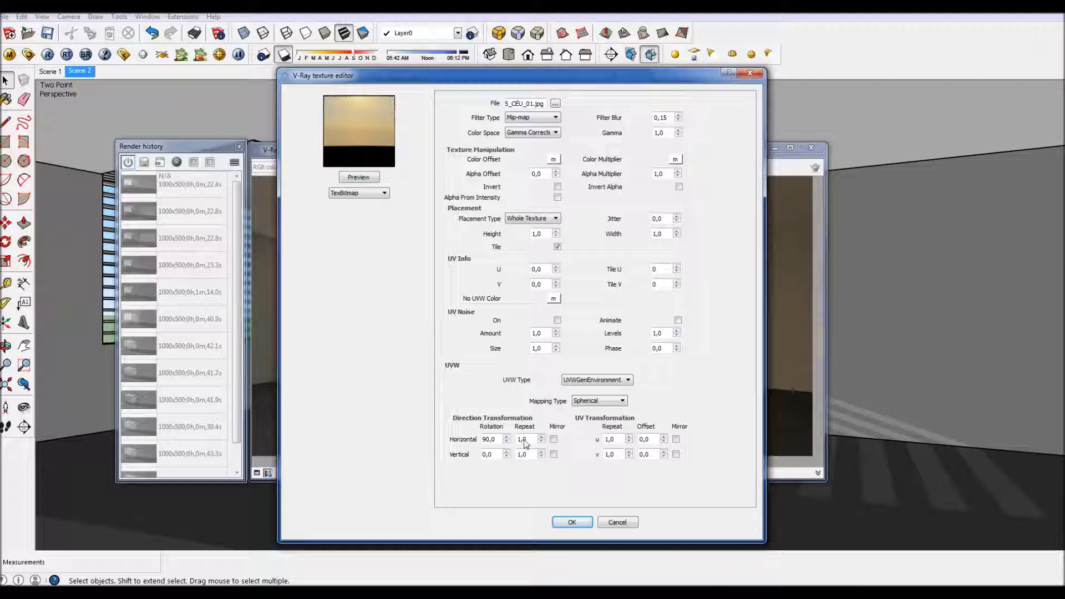
double_click(489, 439)
type("0")
key("ctrl+z")
type("180")
left_click(360, 177)
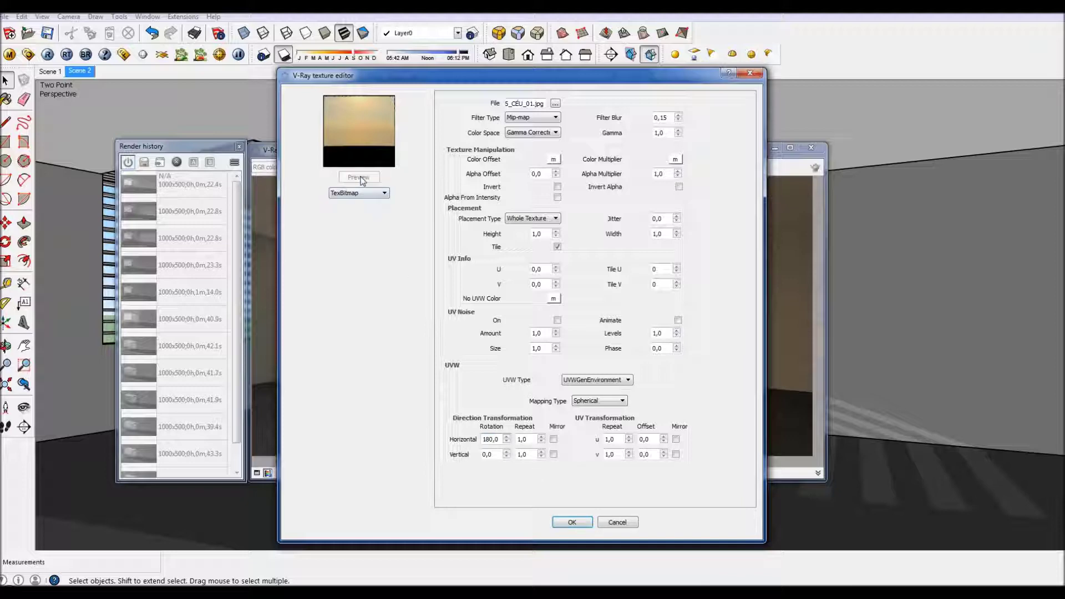
left_click(579, 524)
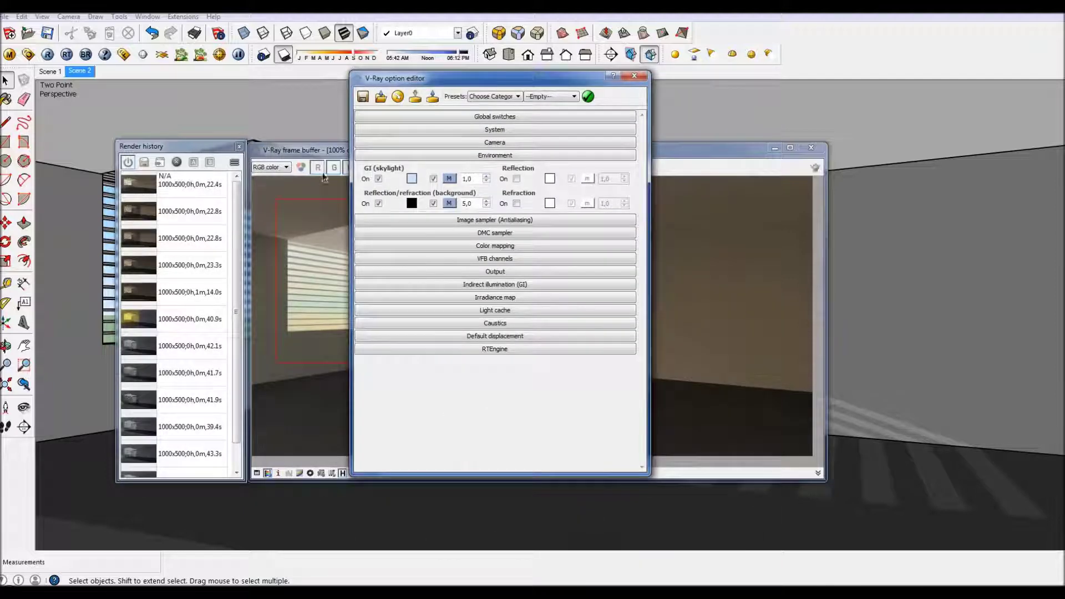
Render the region around the blinds window and save the result to the render history.
left_click(47, 57)
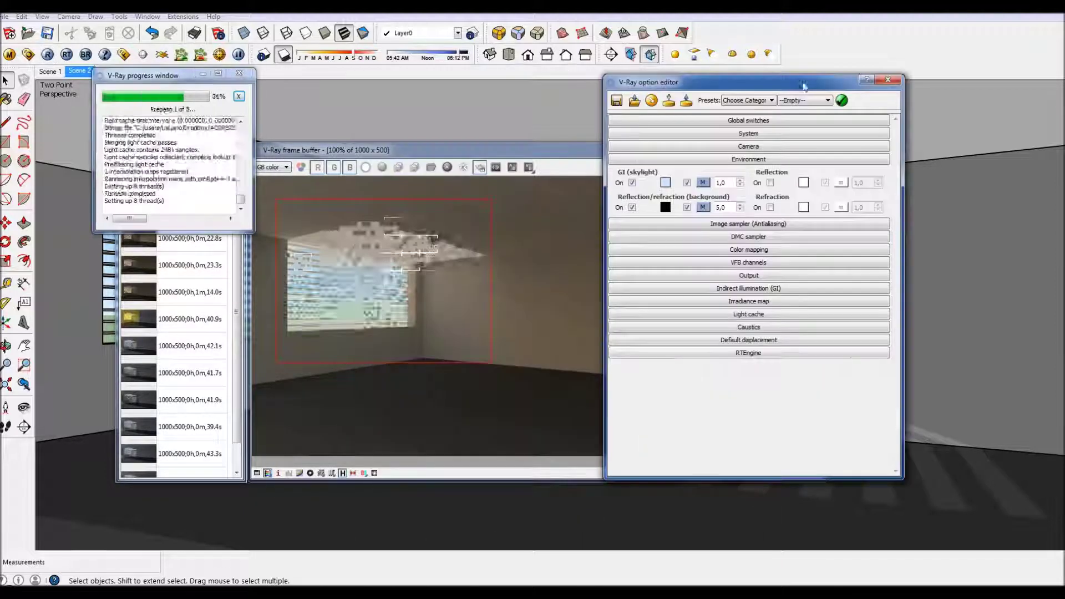
left_click(239, 72)
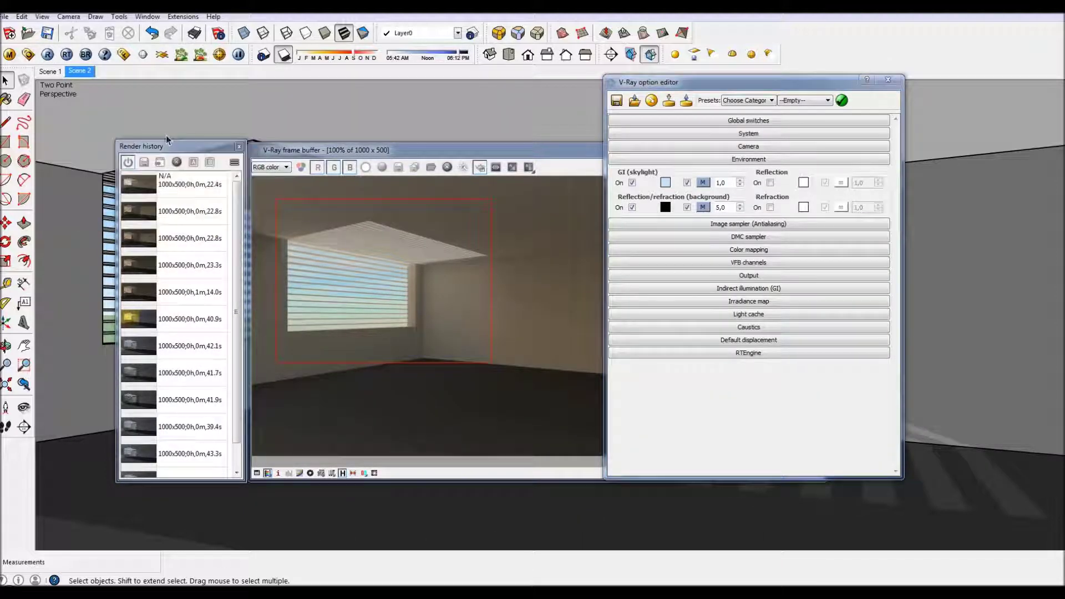
left_click(145, 162)
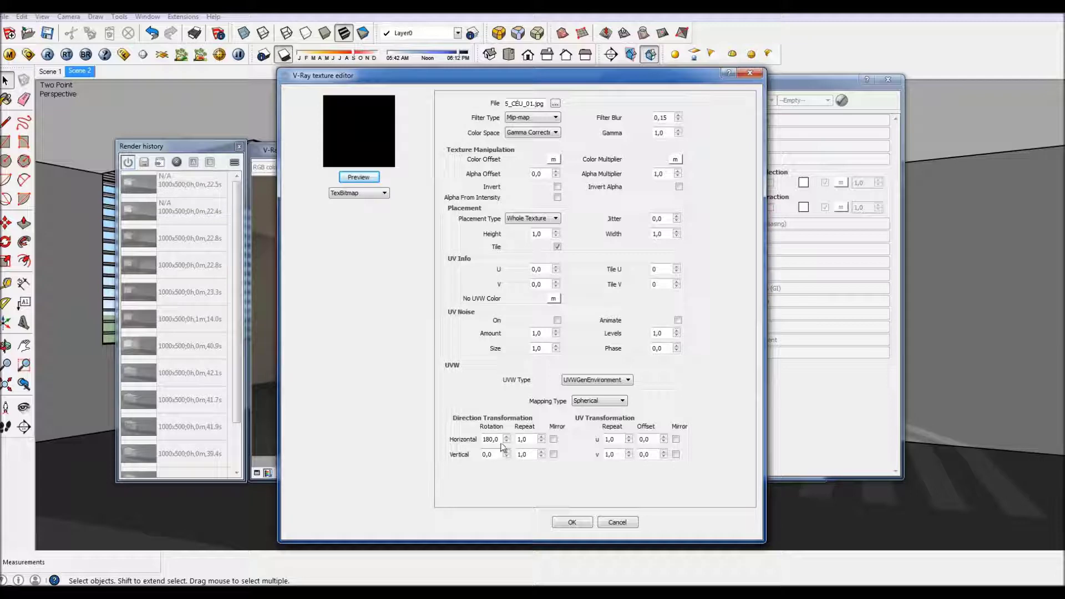
Set the background bitmap's horizontal rotation to 0, preview it, and render the window region.
left_click_drag(499, 442, 472, 446)
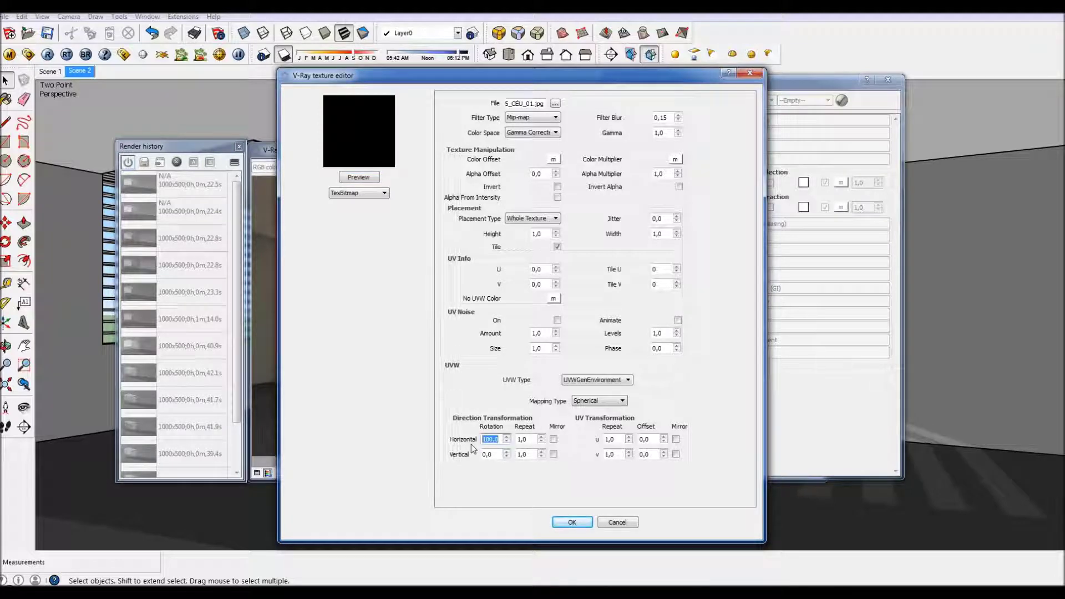
type("0")
left_click(358, 177)
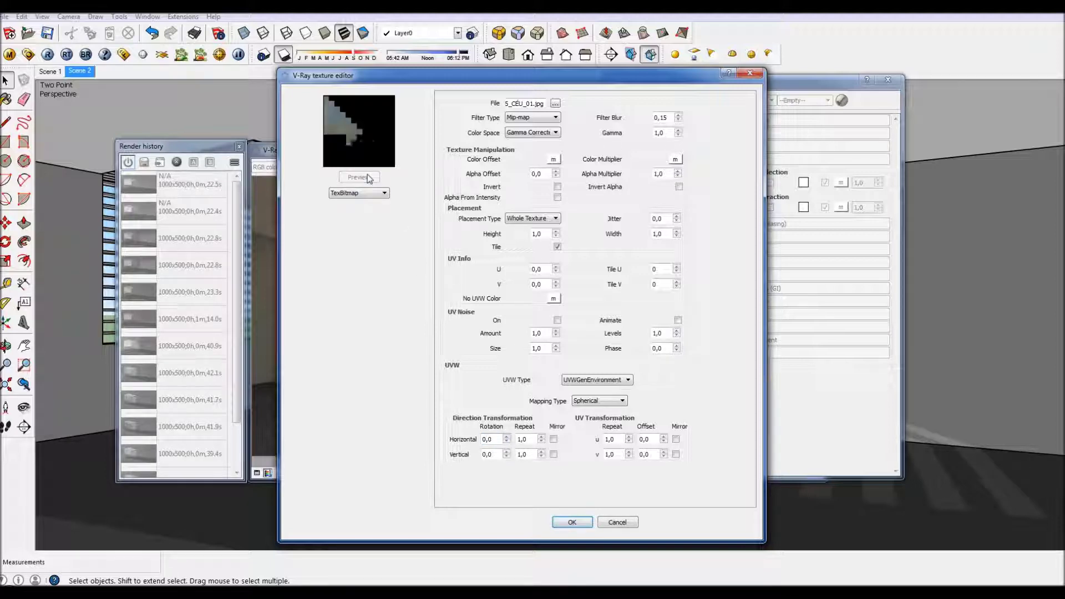
left_click(572, 521)
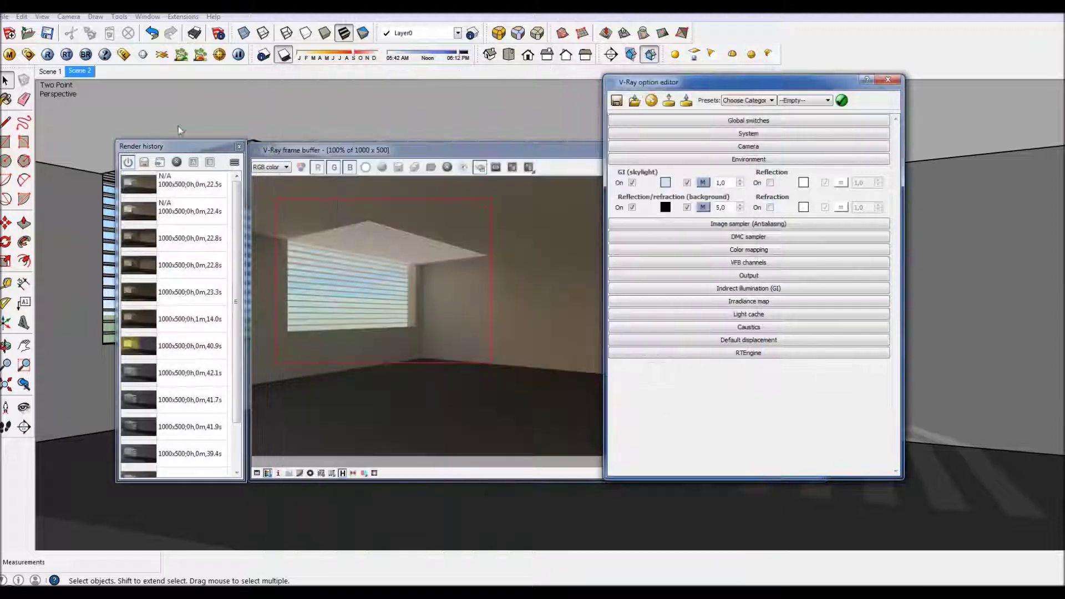
left_click(47, 54)
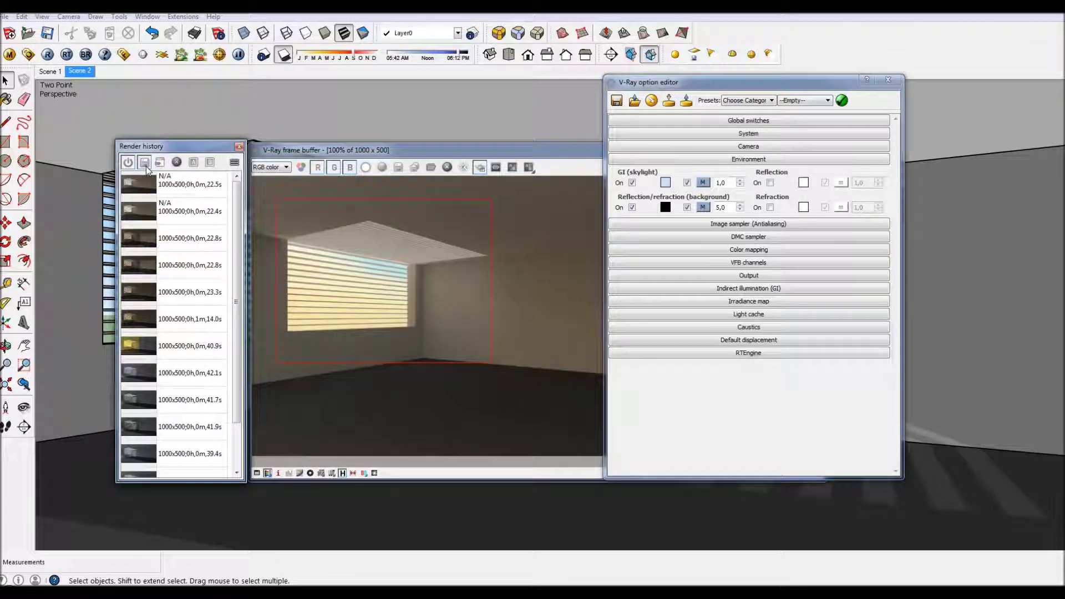
Compare the renders with 90 and 180 background rotation, using the earlier one as A and the other as B.
left_click(173, 244)
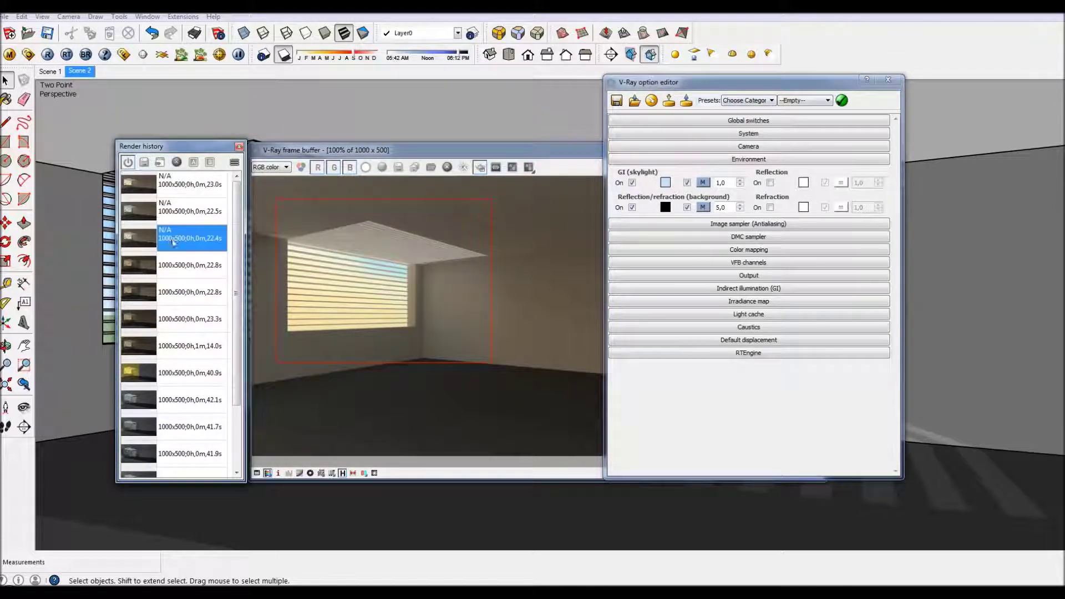
left_click(194, 162)
key("Up")
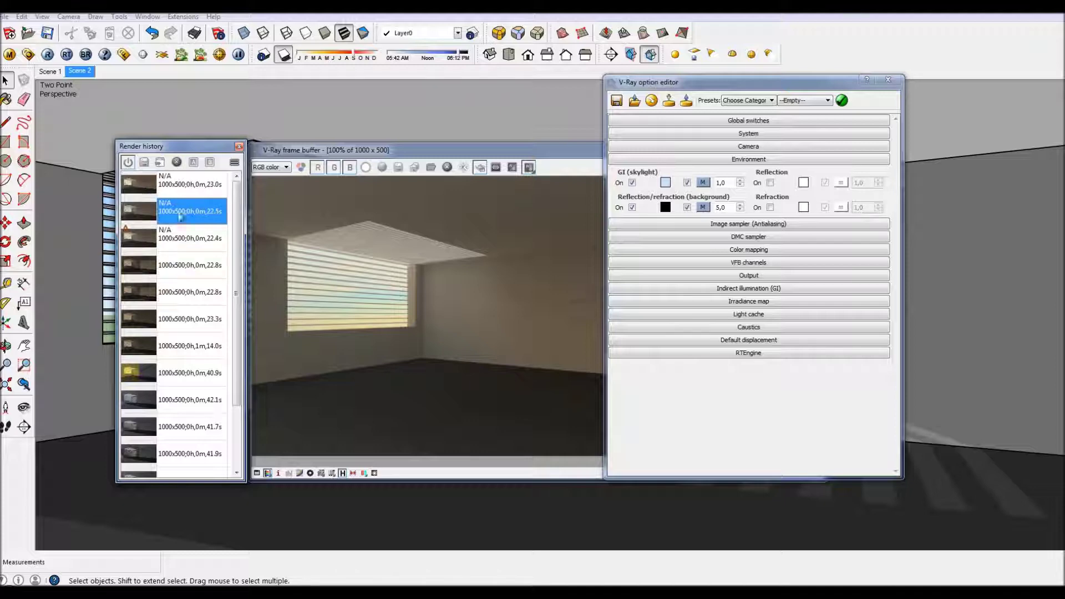
left_click(210, 162)
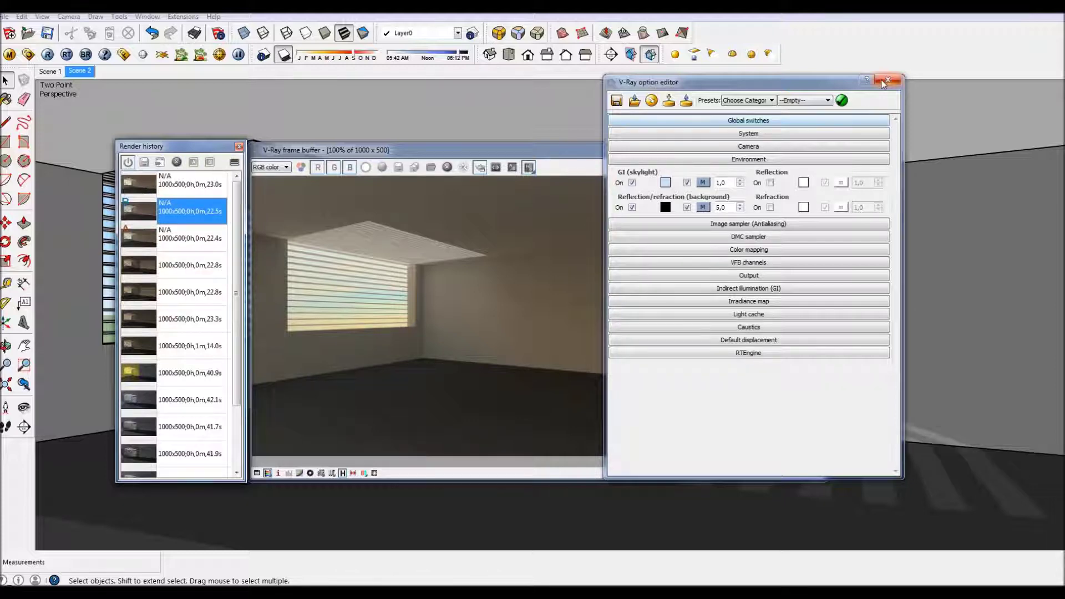
left_click(888, 80)
left_click_drag(633, 177, 479, 198)
Use the newest saved render as B and sweep the comparison divider across the window to examine the sky's position.
left_click(183, 184)
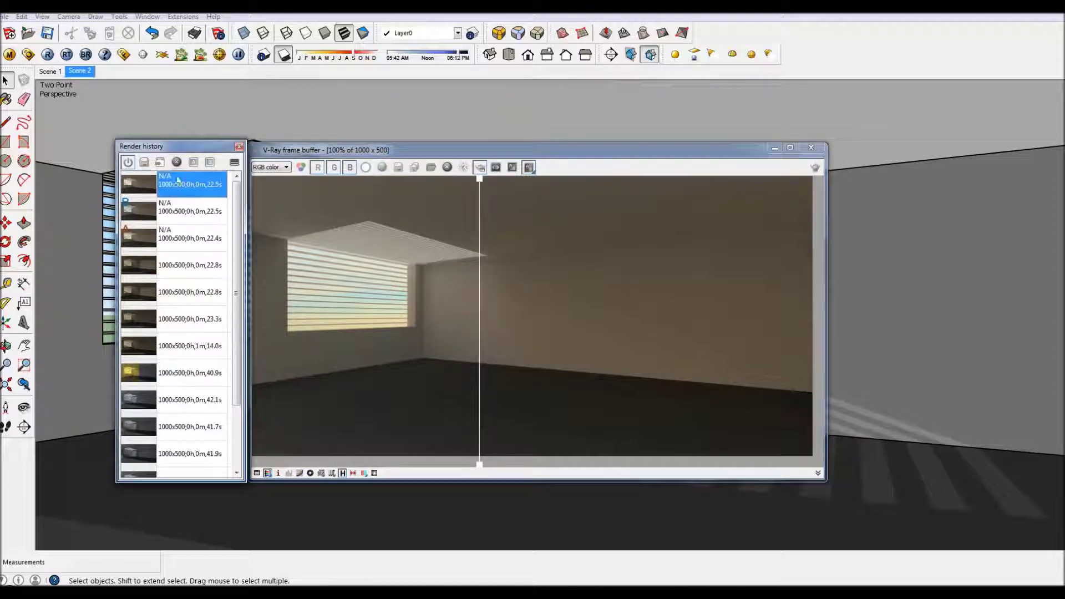
left_click_drag(460, 178, 503, 272)
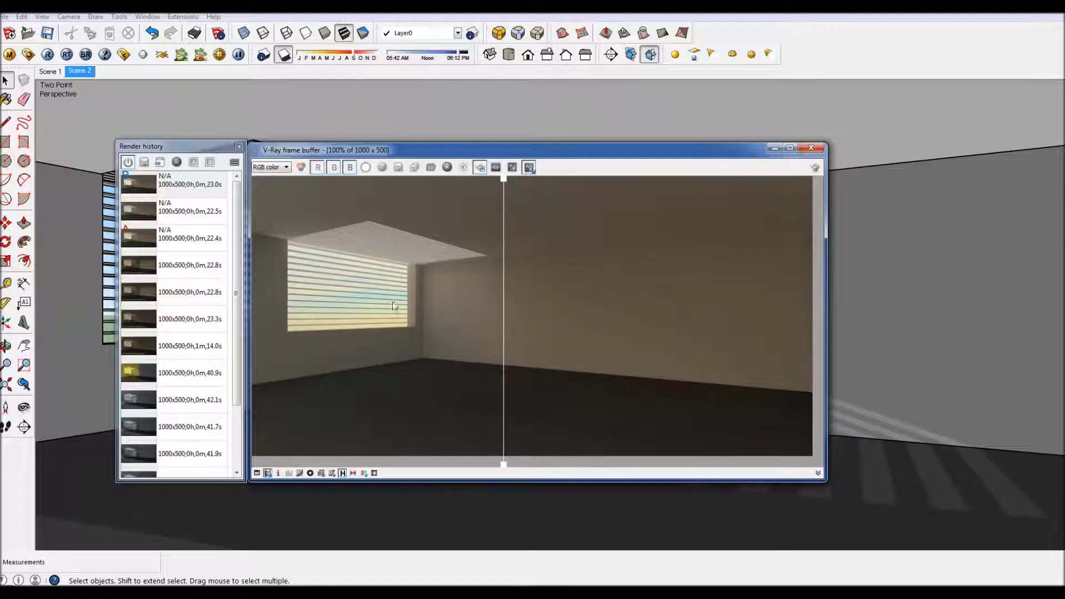
left_click(398, 167)
left_click(1032, 569)
left_click_drag(502, 180, 296, 256)
left_click_drag(525, 257, 534, 256)
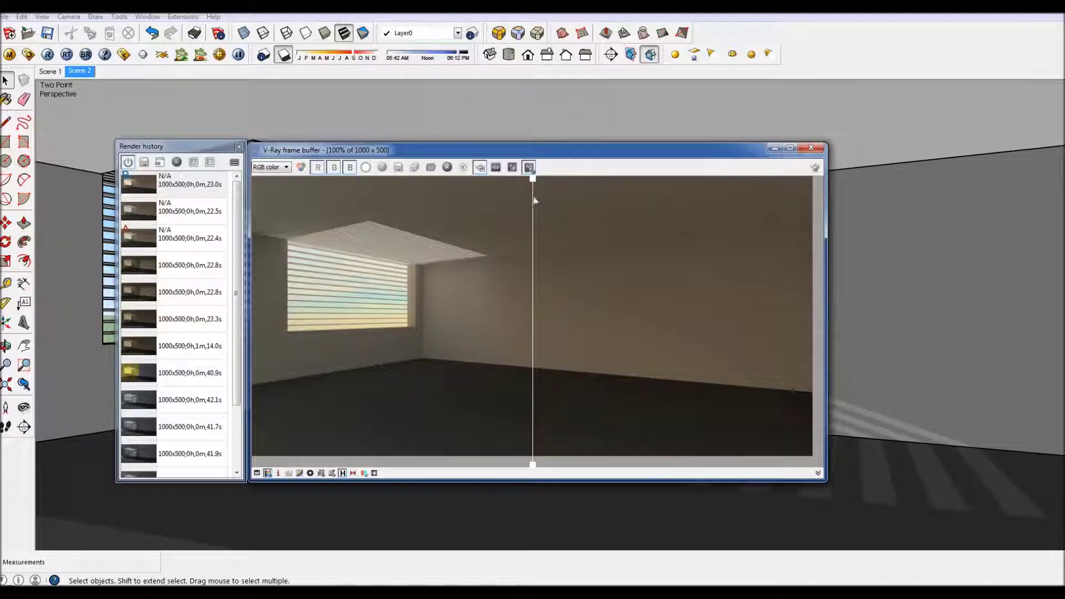
left_click_drag(533, 183, 357, 242)
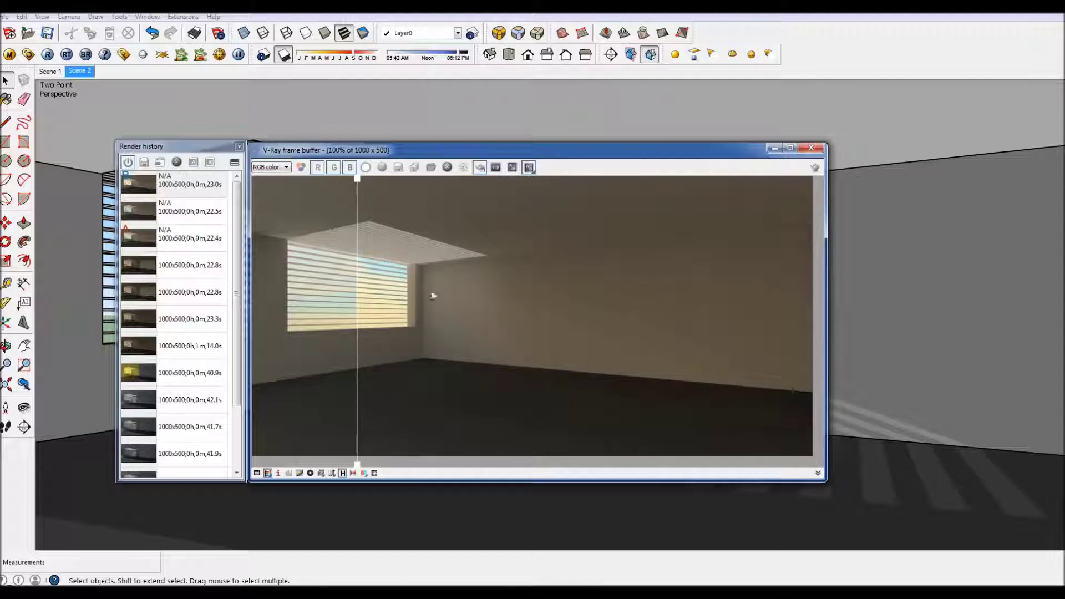
left_click_drag(357, 183, 537, 288)
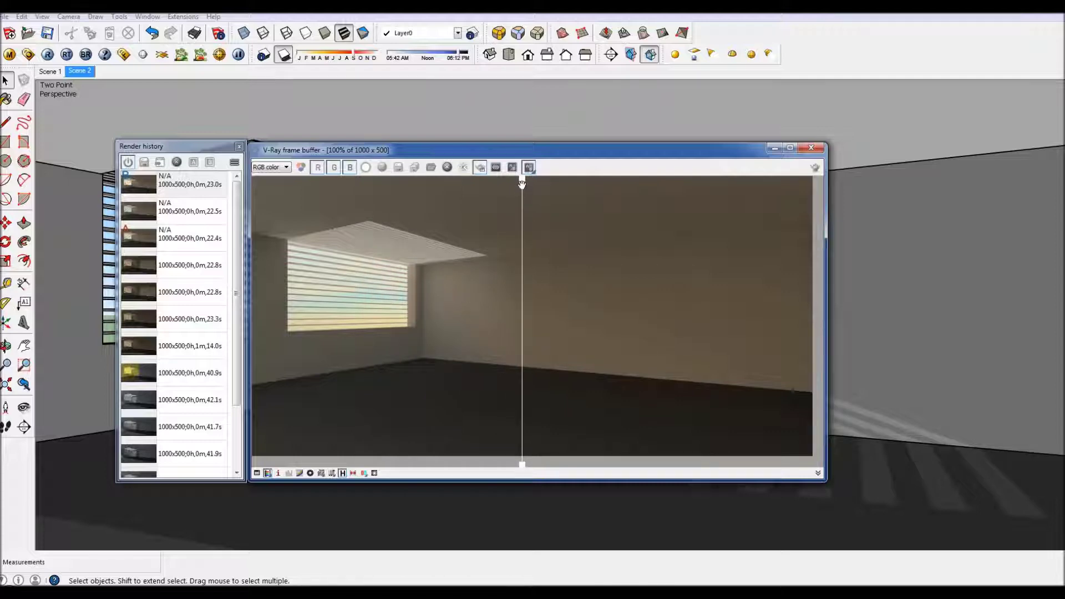
left_click_drag(522, 183, 479, 196)
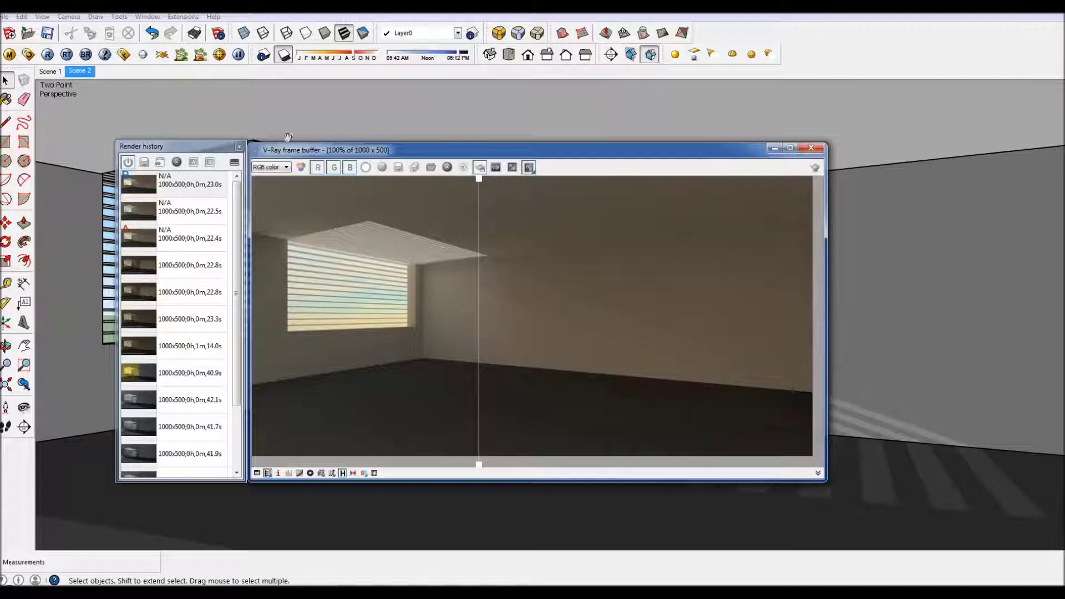
Replace the reflection/refraction background's bitmap with AULA_15_CÉU_02.hdr, preview it, and accept the texture.
left_click(29, 54)
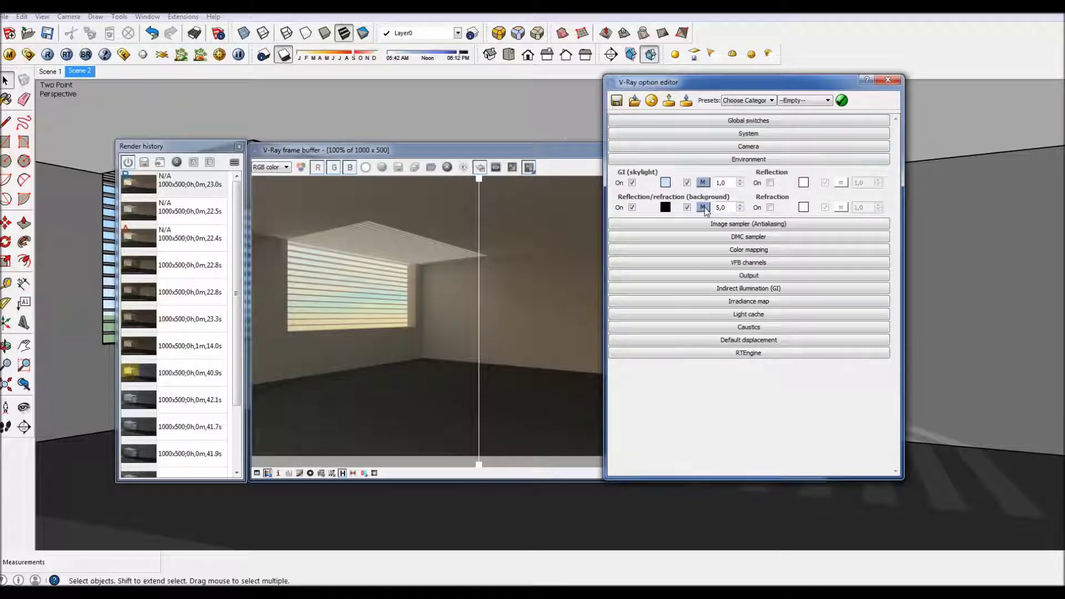
left_click(703, 208)
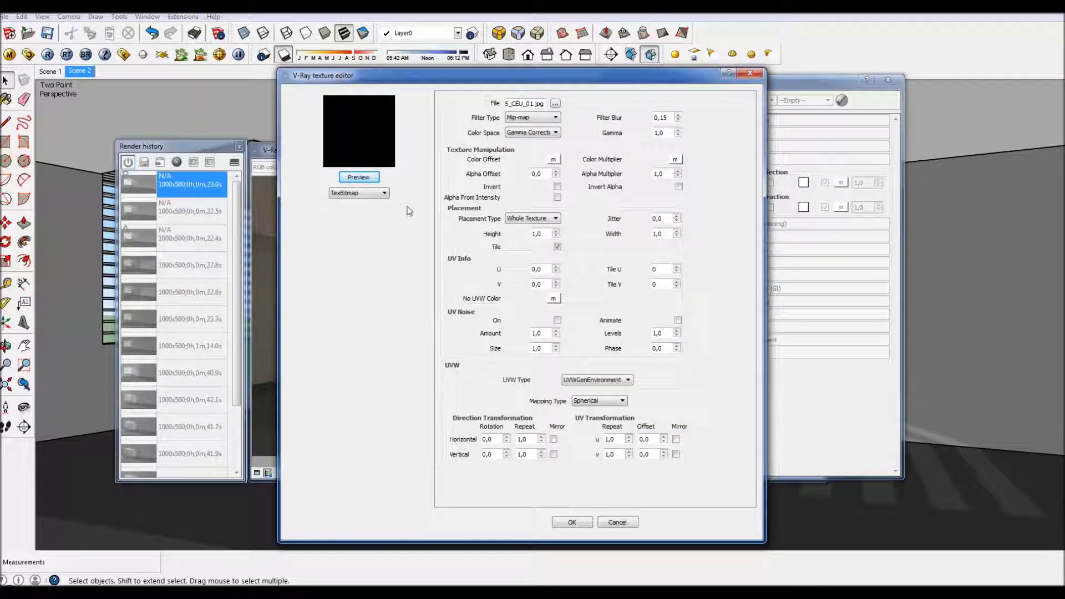
left_click(555, 103)
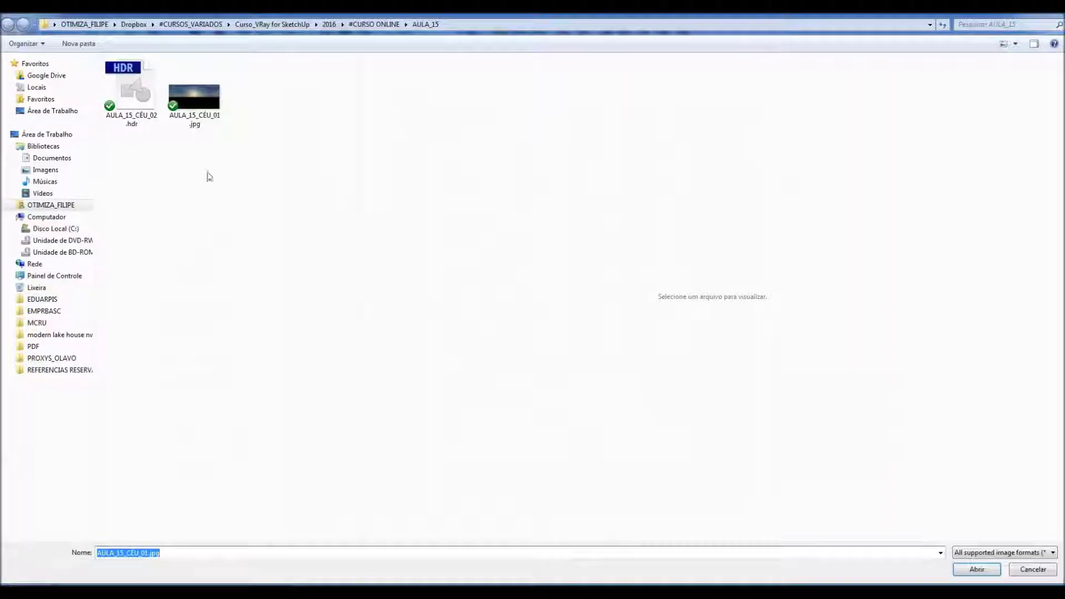
left_click(130, 117)
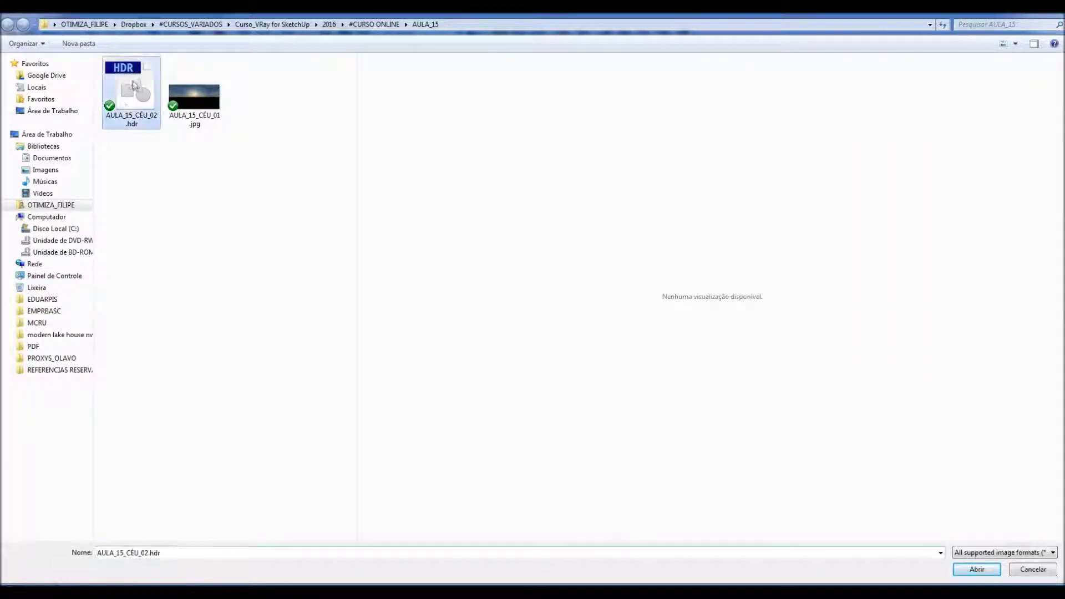
left_click(975, 570)
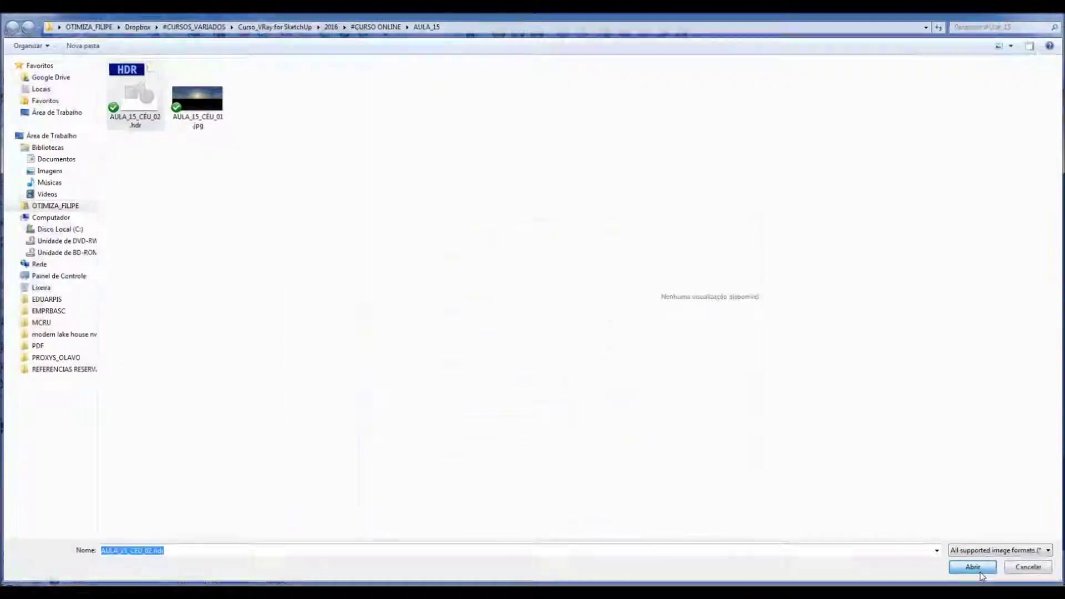
left_click(365, 178)
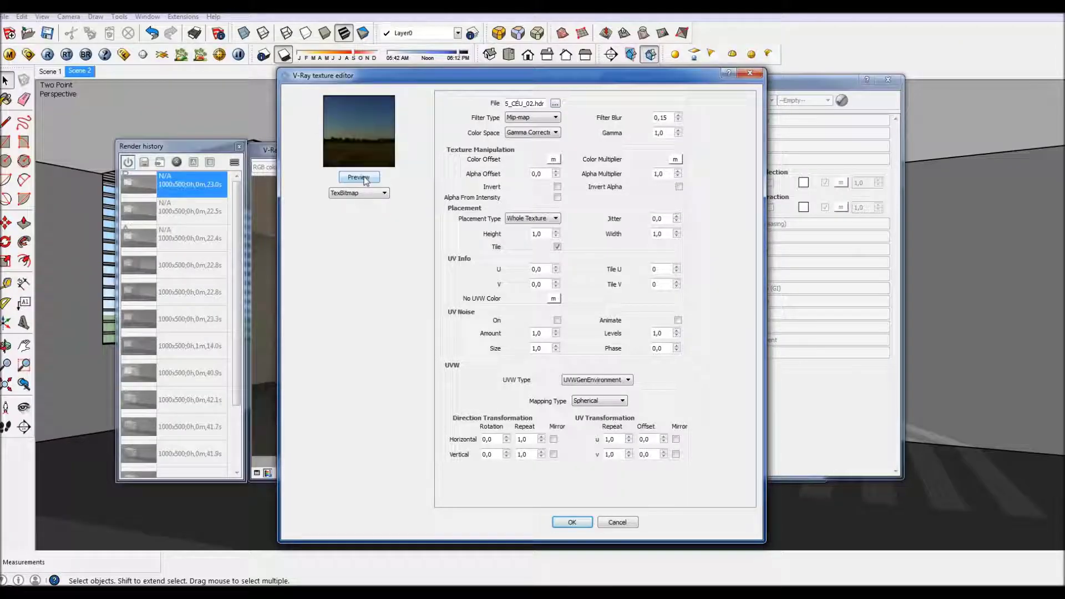
left_click(581, 523)
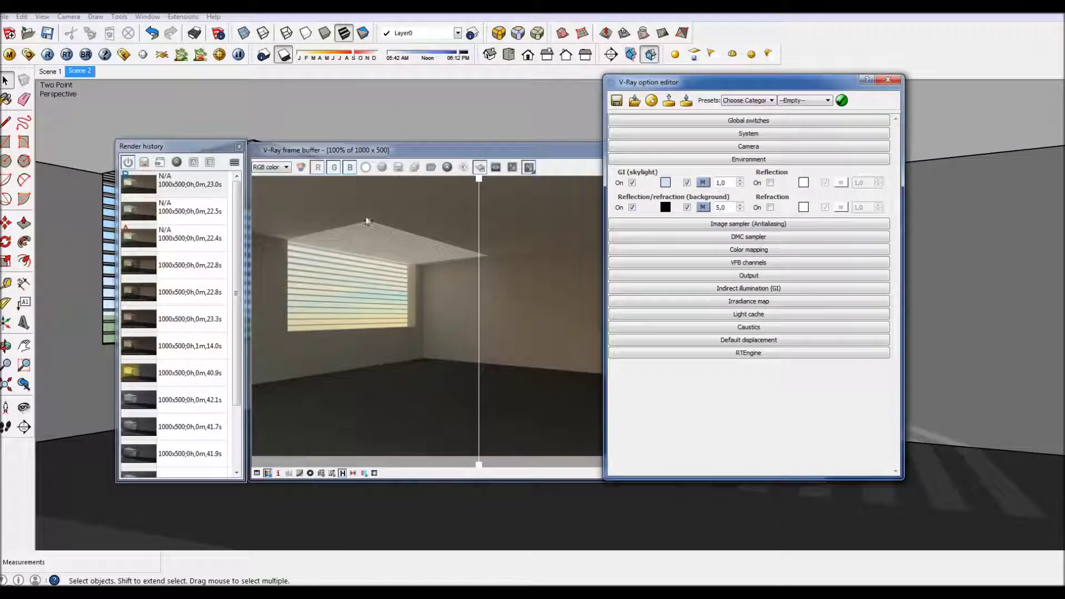
Turn off the A/B comparison and render the window region with the HDR background.
left_click(537, 172)
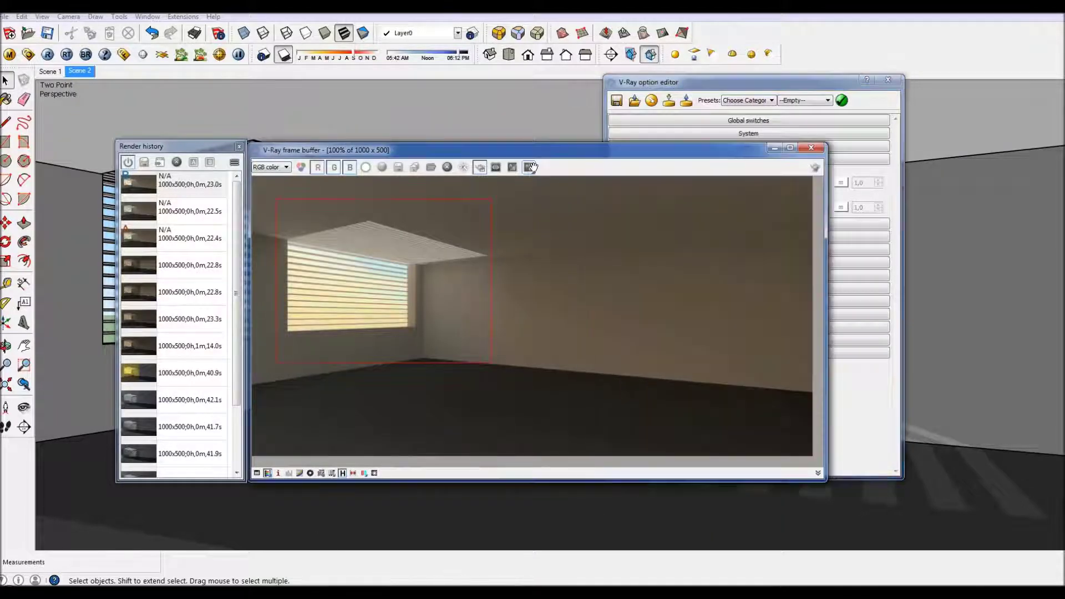
left_click(815, 168)
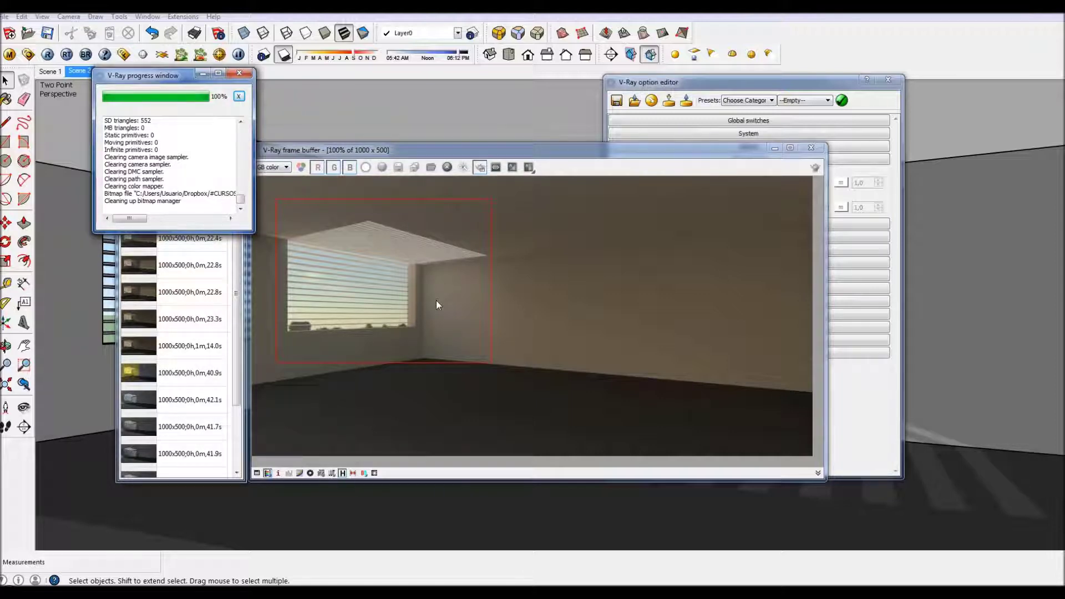
Bring up the V-Ray environment options.
left_click(28, 53)
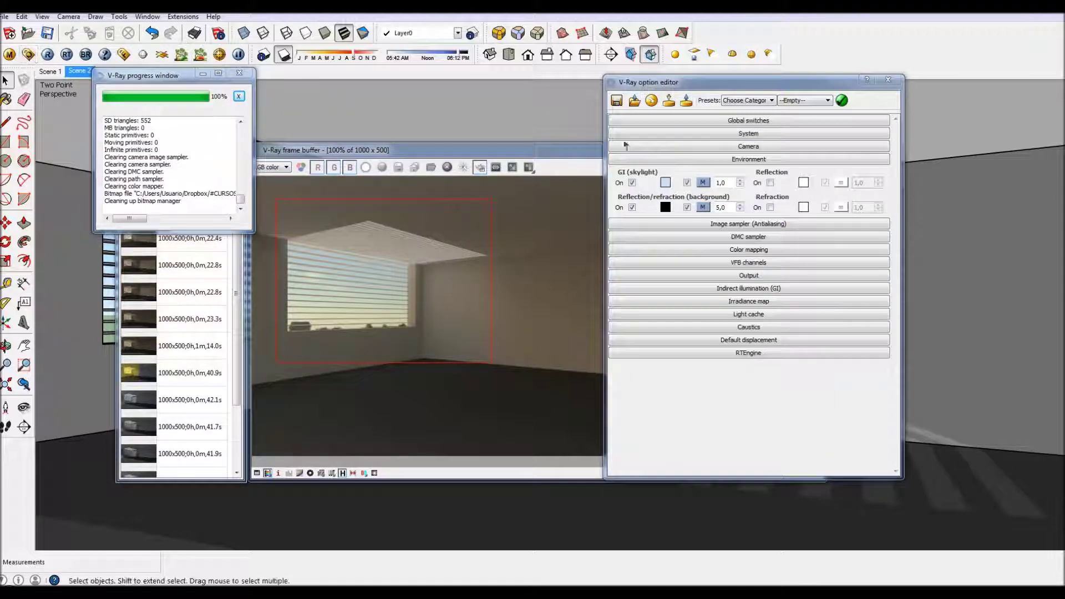